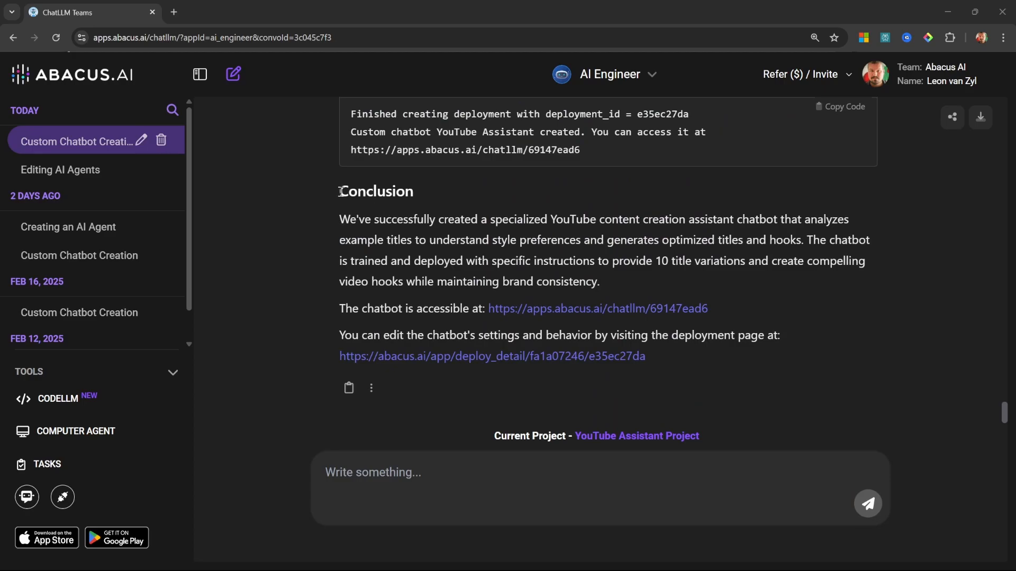
# Step: Open the YouTube Assistant custom chatbot and get its message field ready for input
pyautogui.click(609, 74)
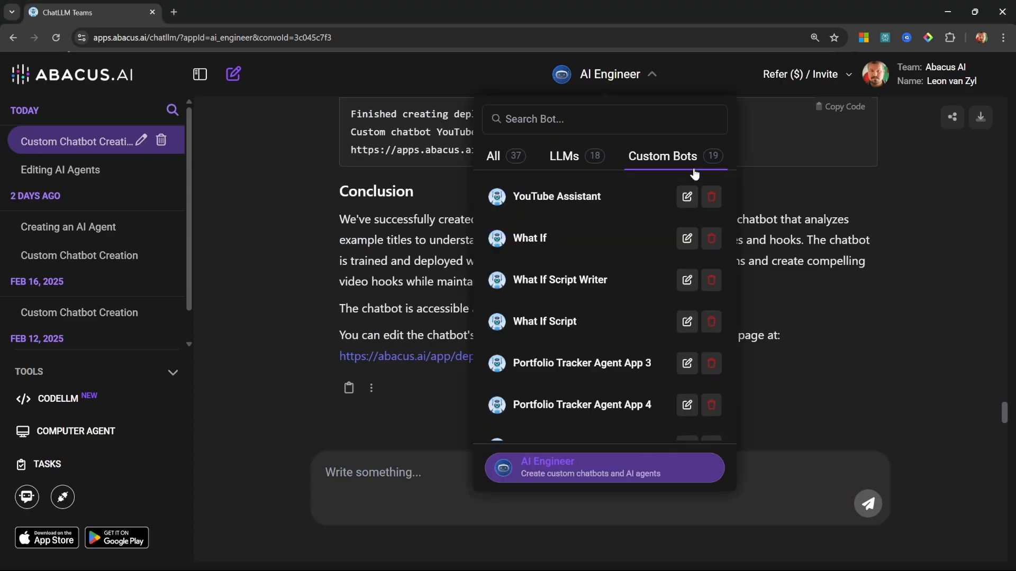
pyautogui.click(575, 198)
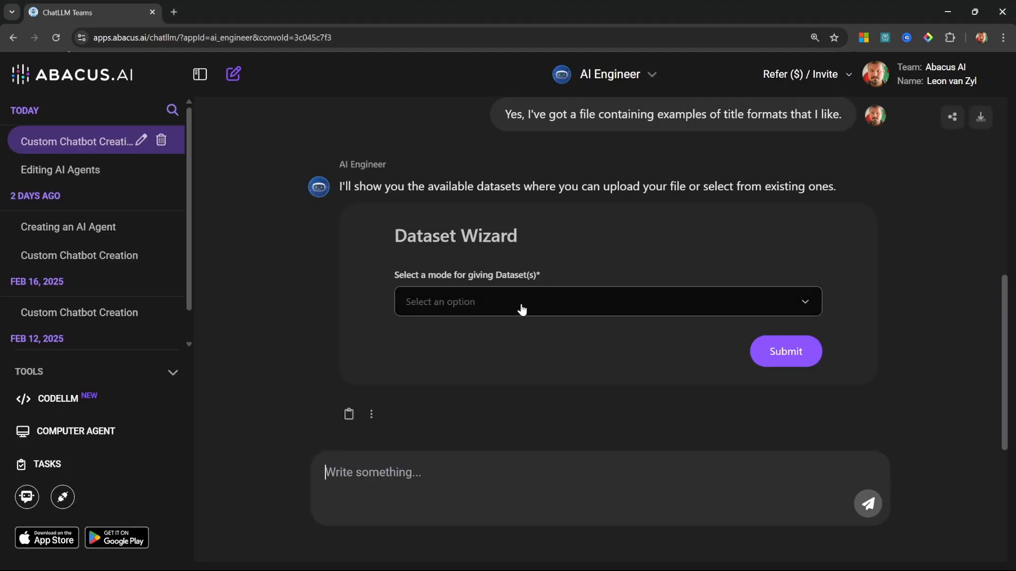
pyautogui.click(521, 303)
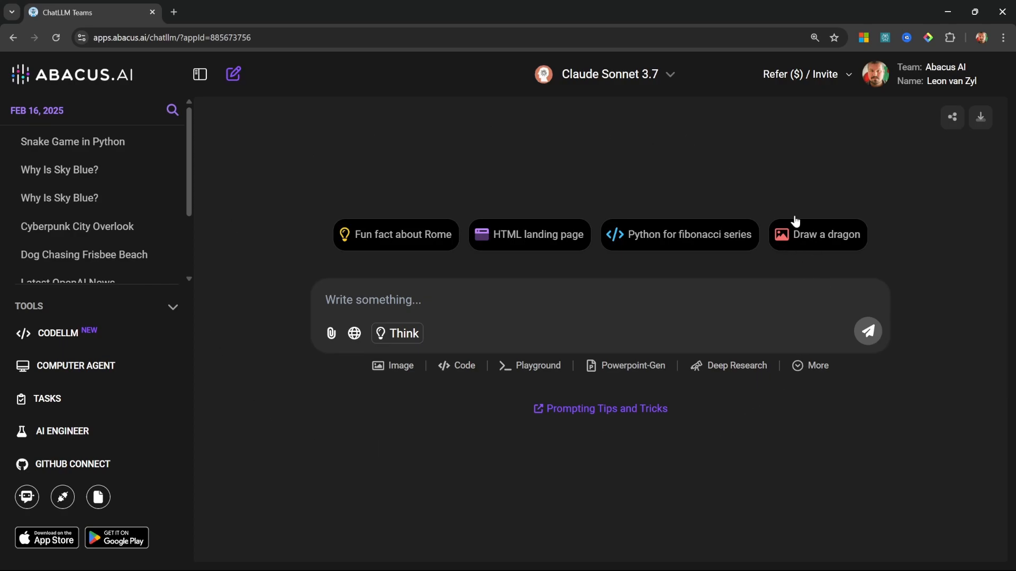
# Step: Look through the language models offered for chat, from RouteLLM down to GPT-4.5 Preview
pyautogui.click(673, 72)
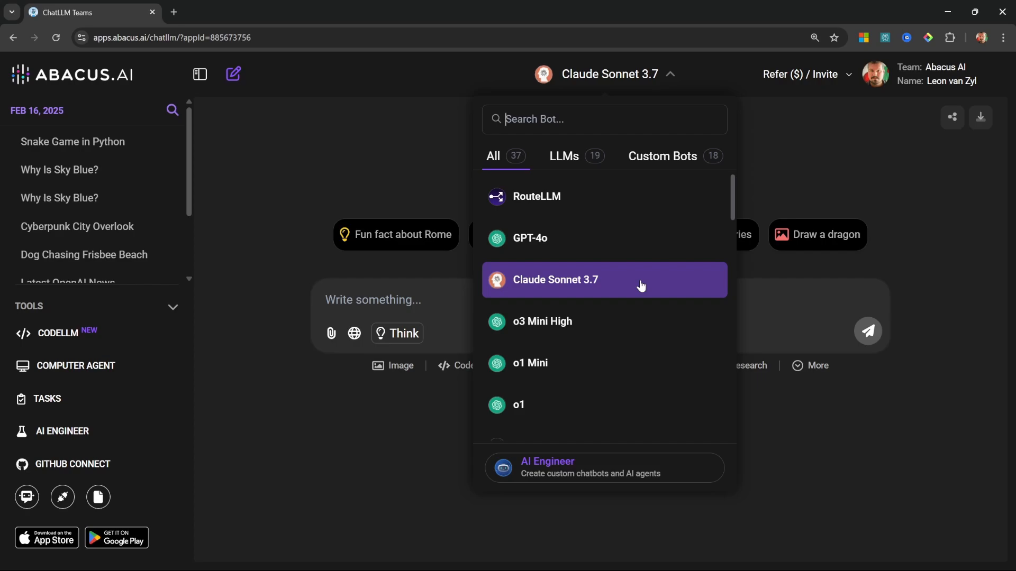
pyautogui.scroll(-3, 630, 291)
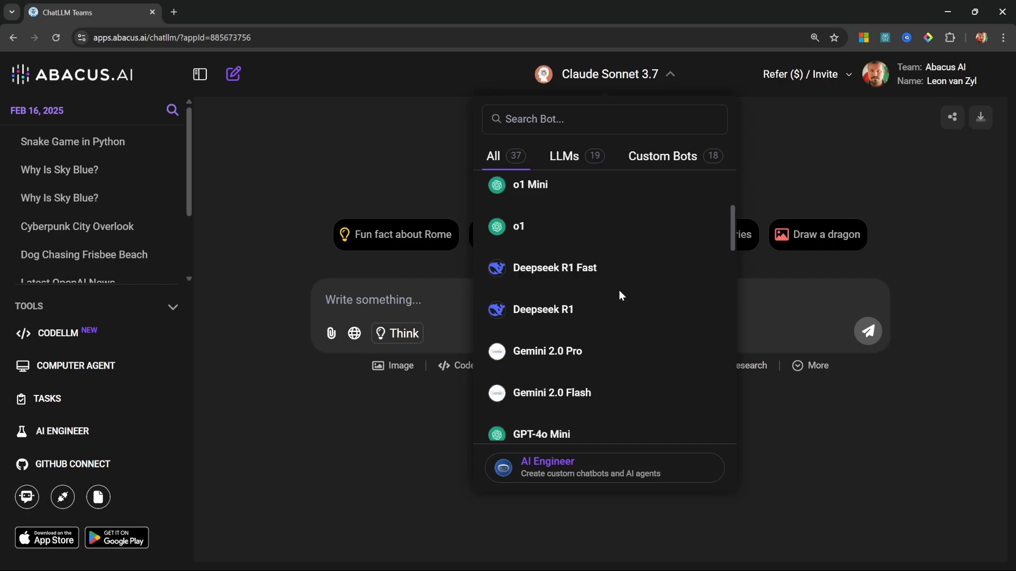
pyautogui.scroll(-5, 634, 291)
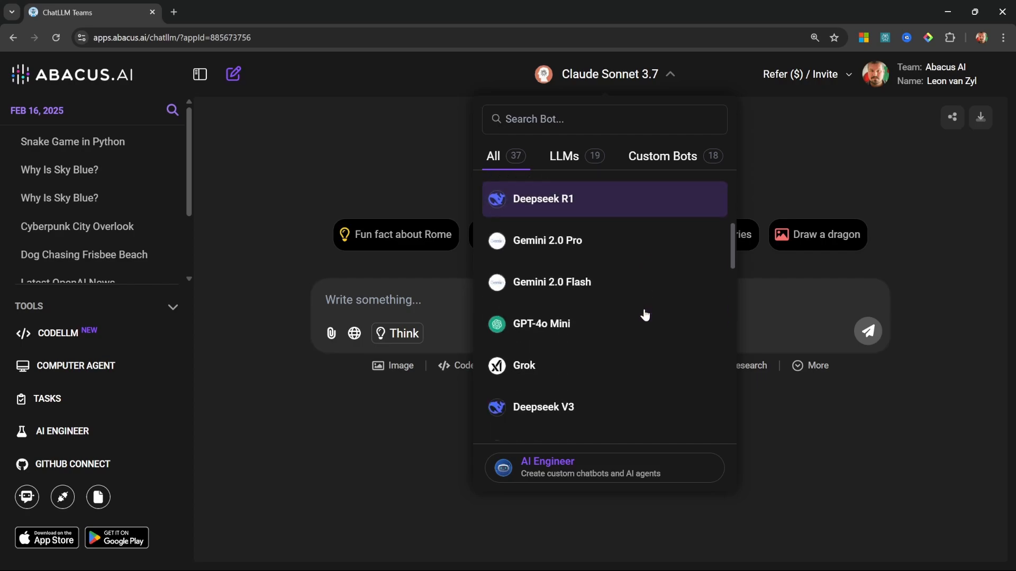
pyautogui.scroll(-1, 620, 351)
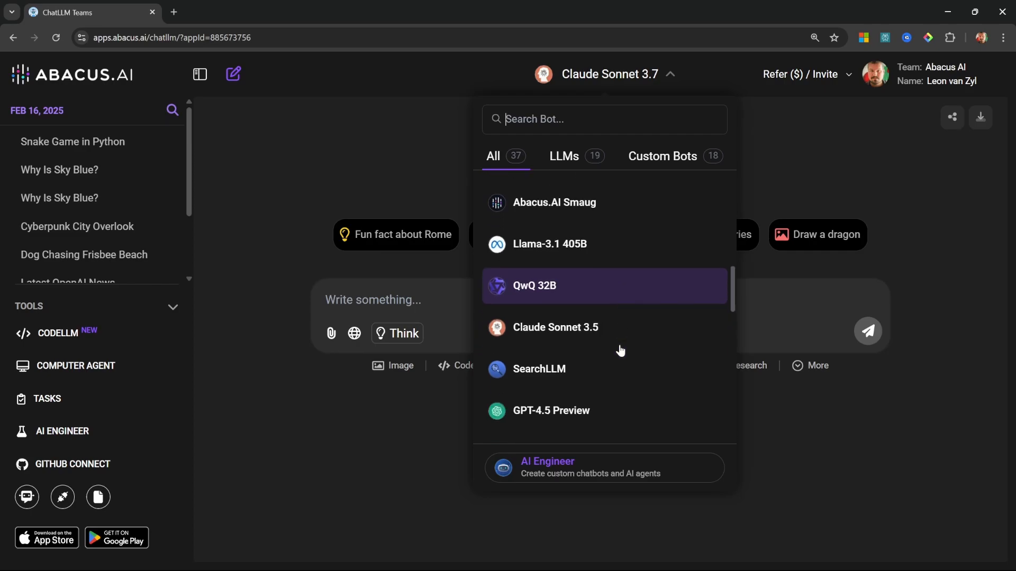
pyautogui.click(806, 423)
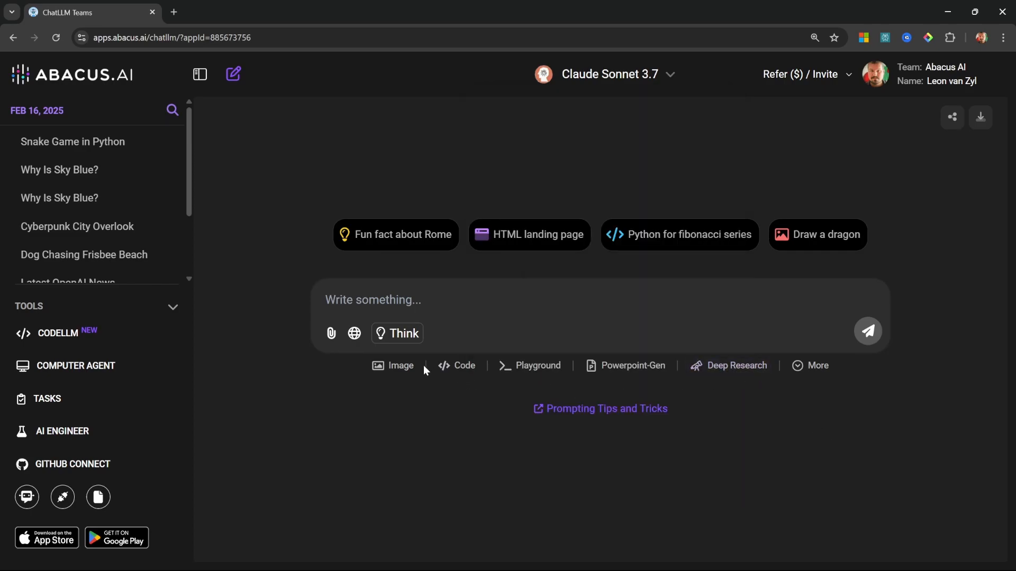
# Step: Review the models available for image generation, then leave without generating an image
pyautogui.click(407, 367)
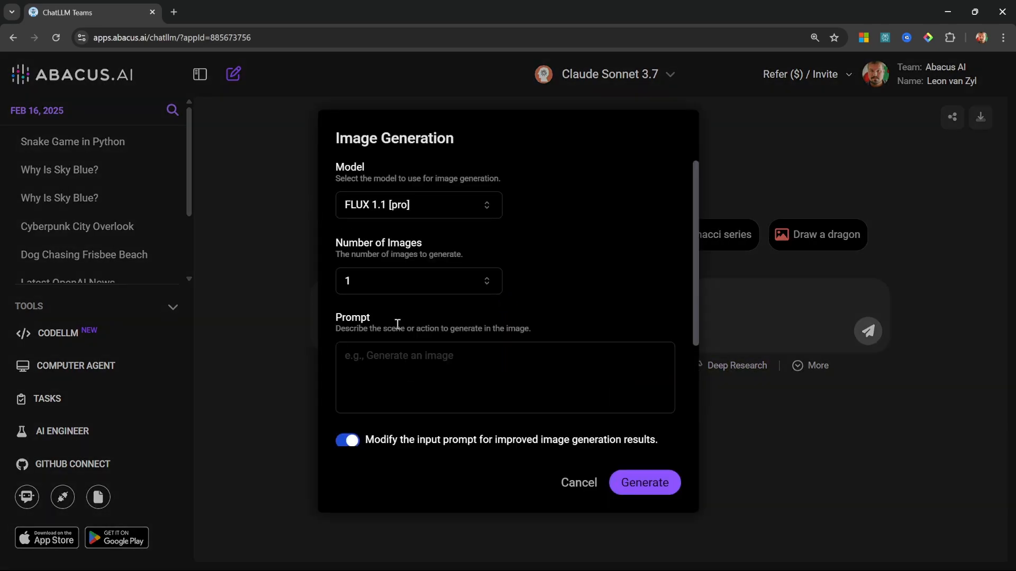
pyautogui.click(415, 205)
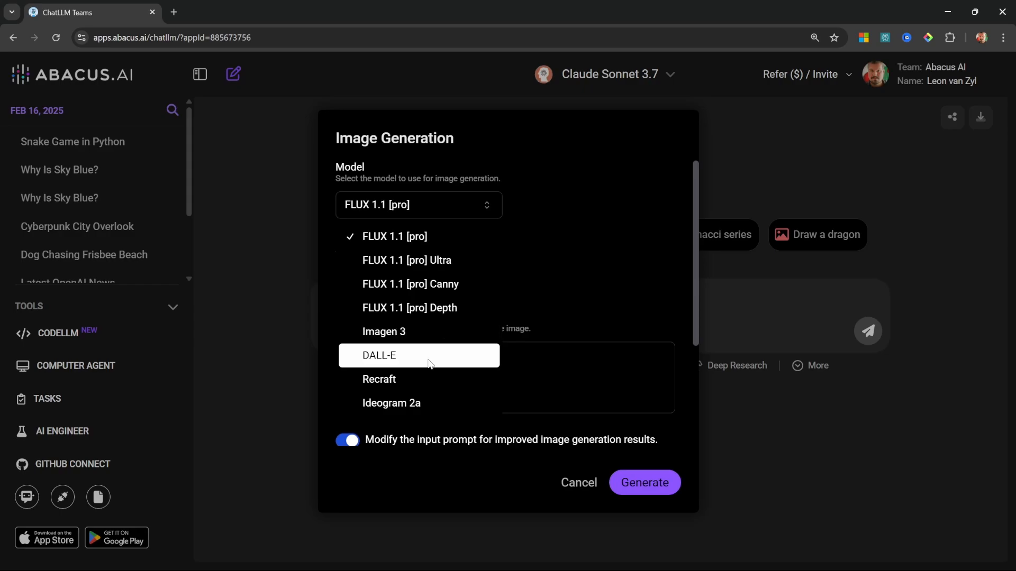
pyautogui.click(609, 226)
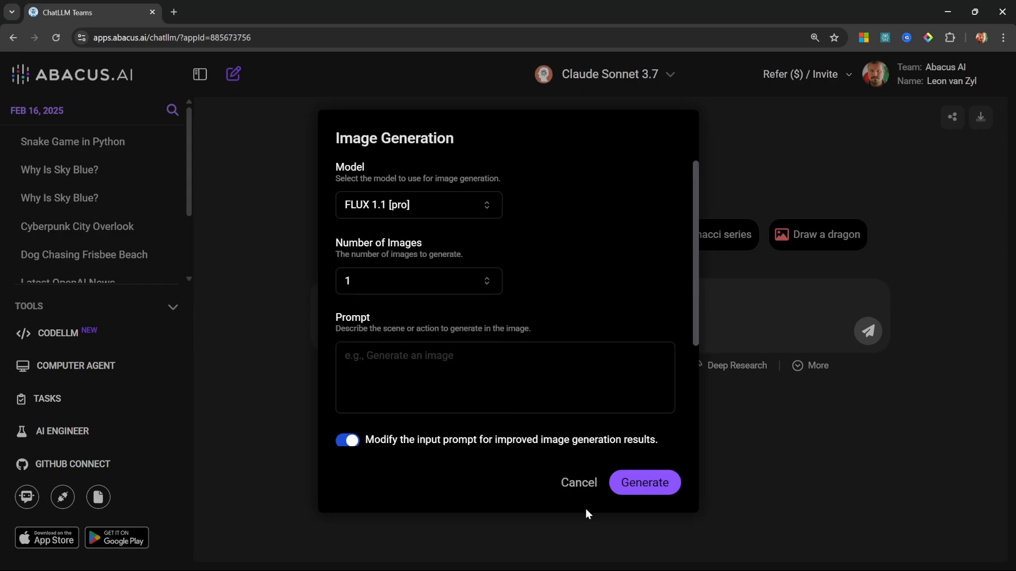
pyautogui.click(580, 483)
# Step: Review the models available for video generation, then leave without generating a video
pyautogui.click(813, 365)
pyautogui.click(804, 411)
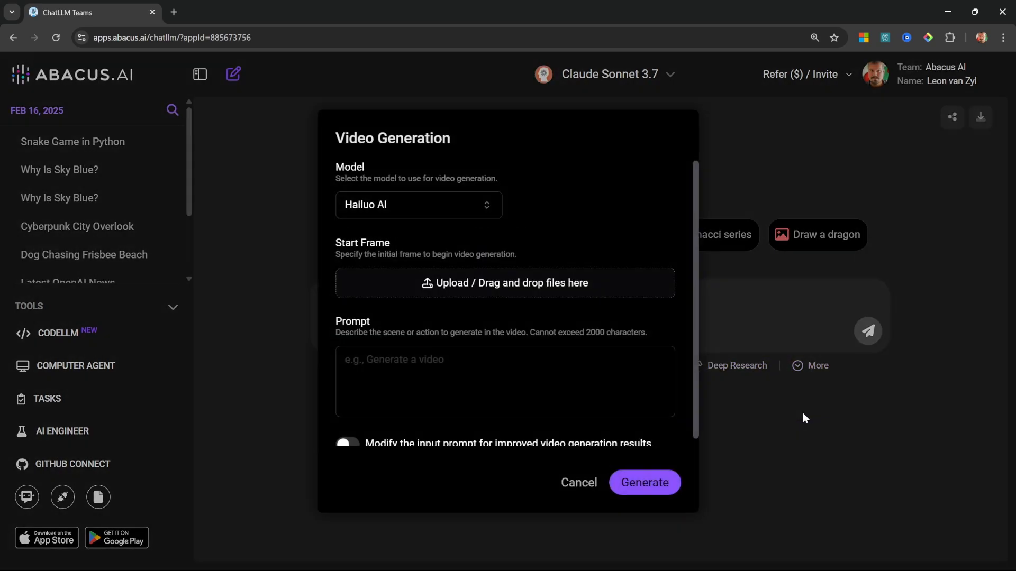
pyautogui.click(438, 205)
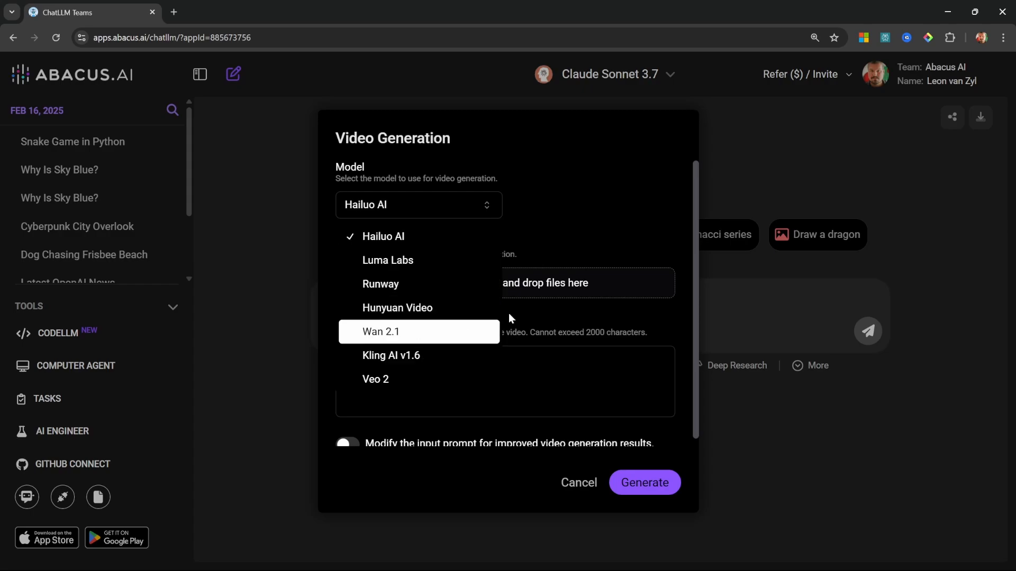
pyautogui.click(576, 196)
pyautogui.click(579, 481)
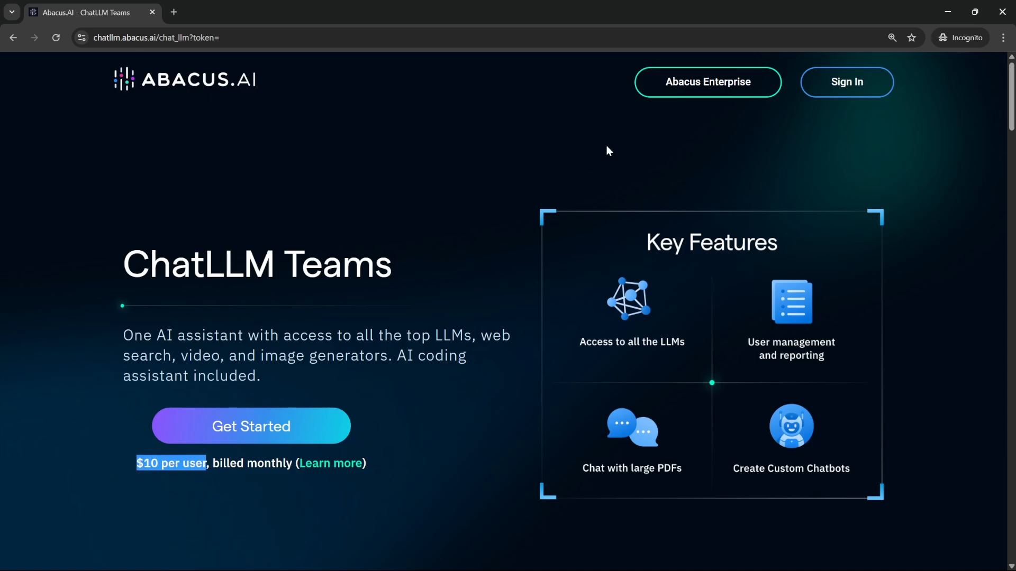
# Step: Read the ChatLLM Teams product page through the section on supported state-of-the-art LLMs, and dismiss the page
pyautogui.scroll(-5, 529, 280)
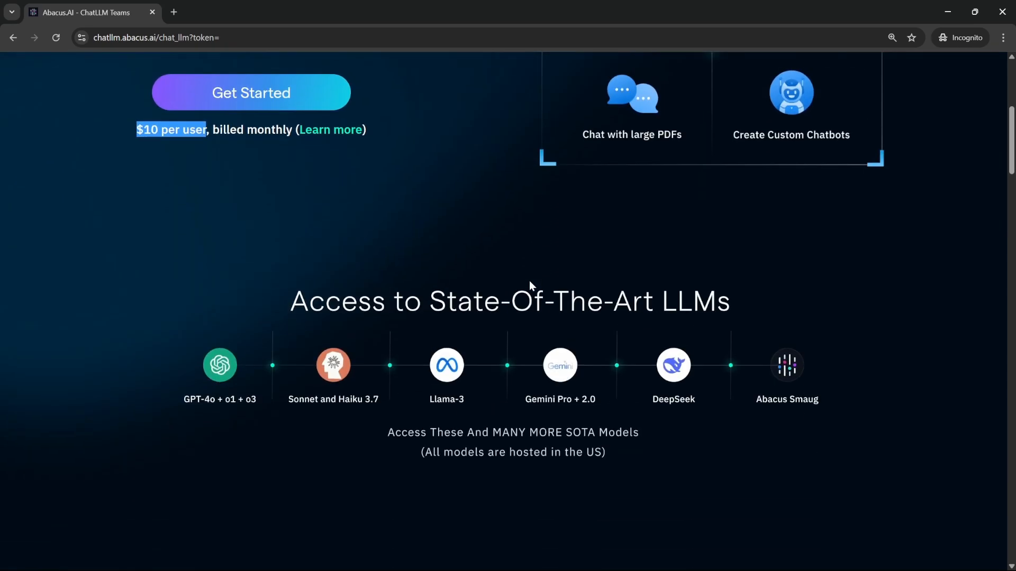
pyautogui.scroll(-2, 529, 281)
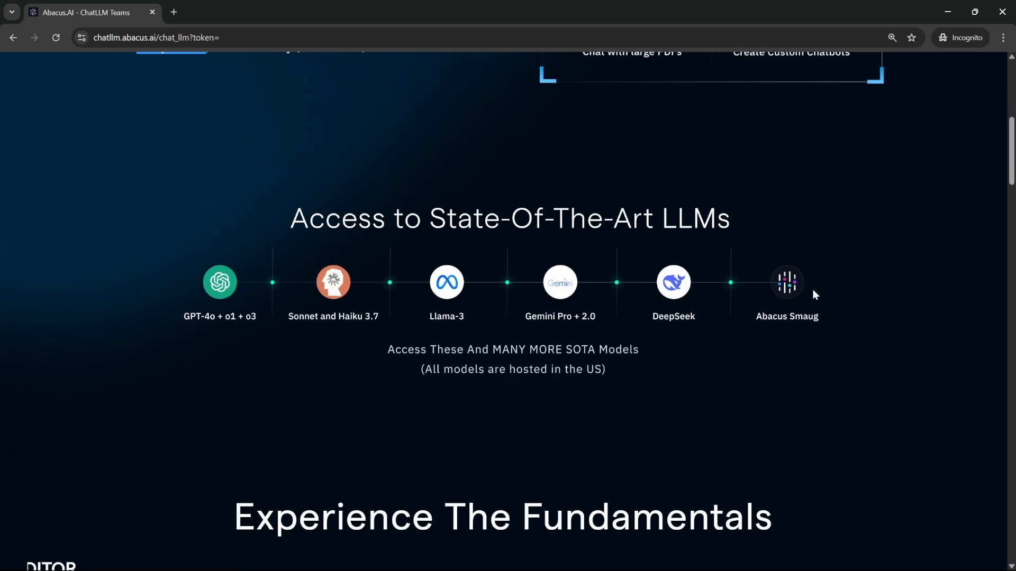
pyautogui.click(947, 11)
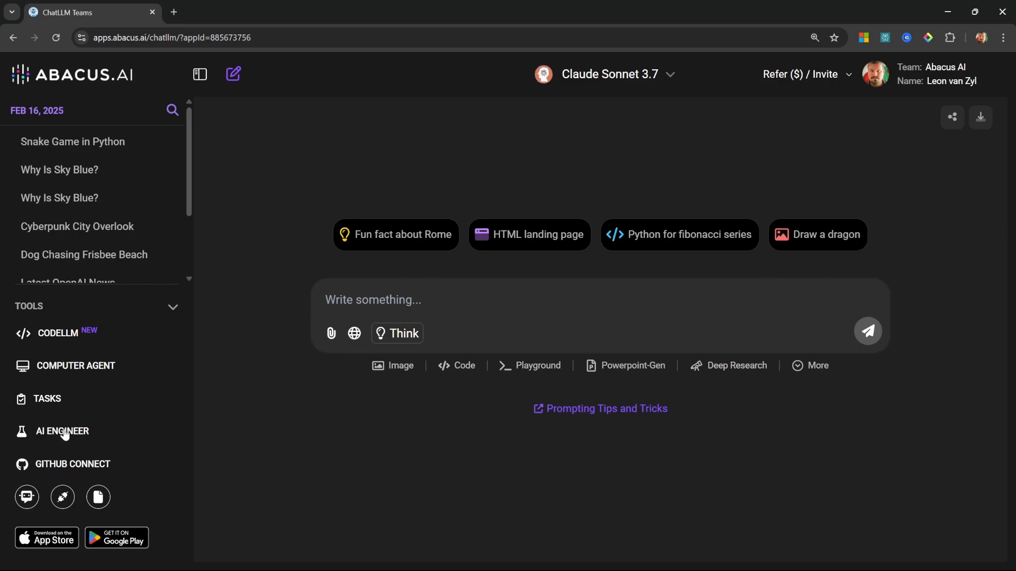
# Step: Start creating a custom chatbot with AI Engineer and give it the name "YouTube Assistant"
pyautogui.click(664, 69)
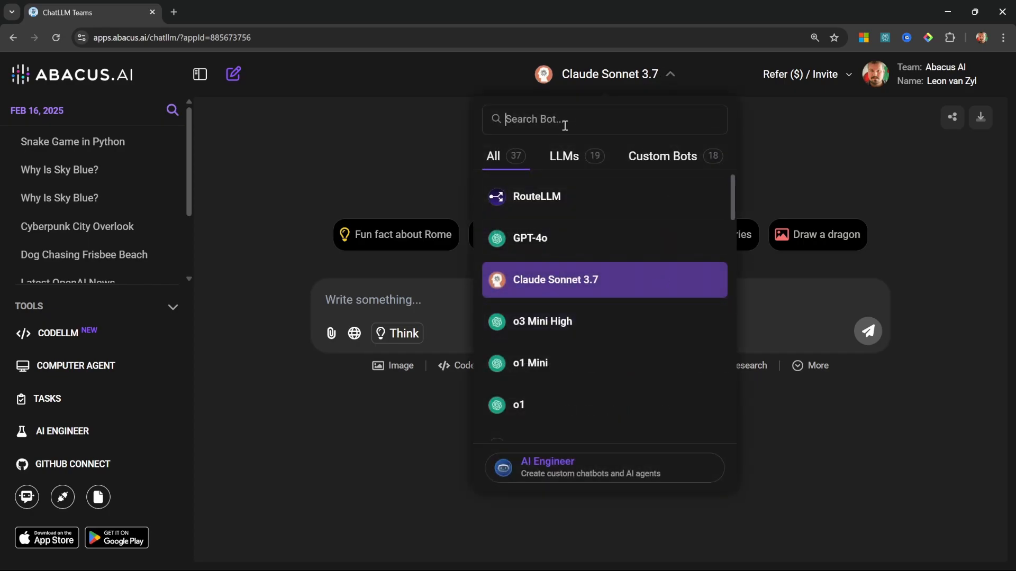
pyautogui.click(565, 472)
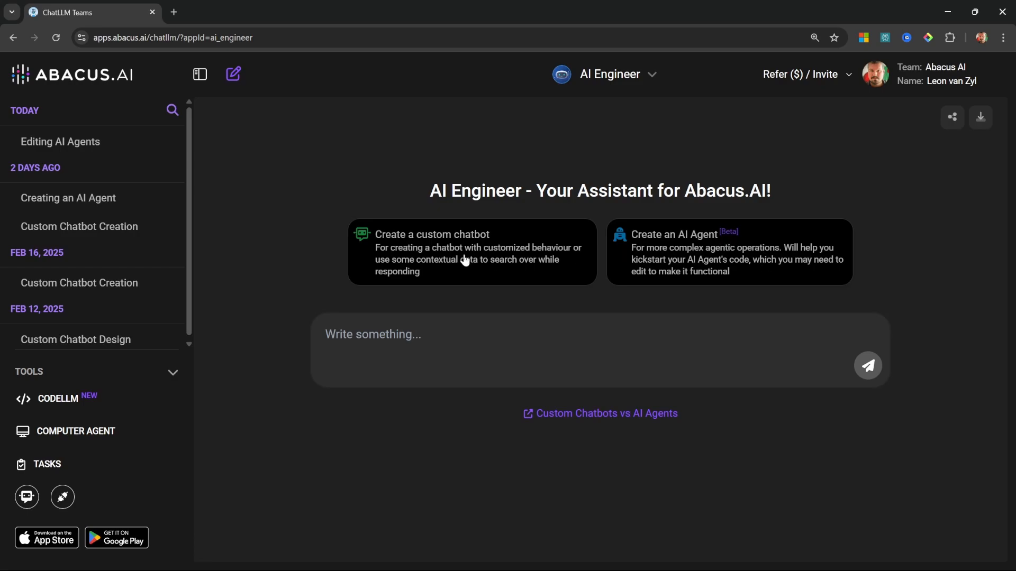
pyautogui.click(419, 259)
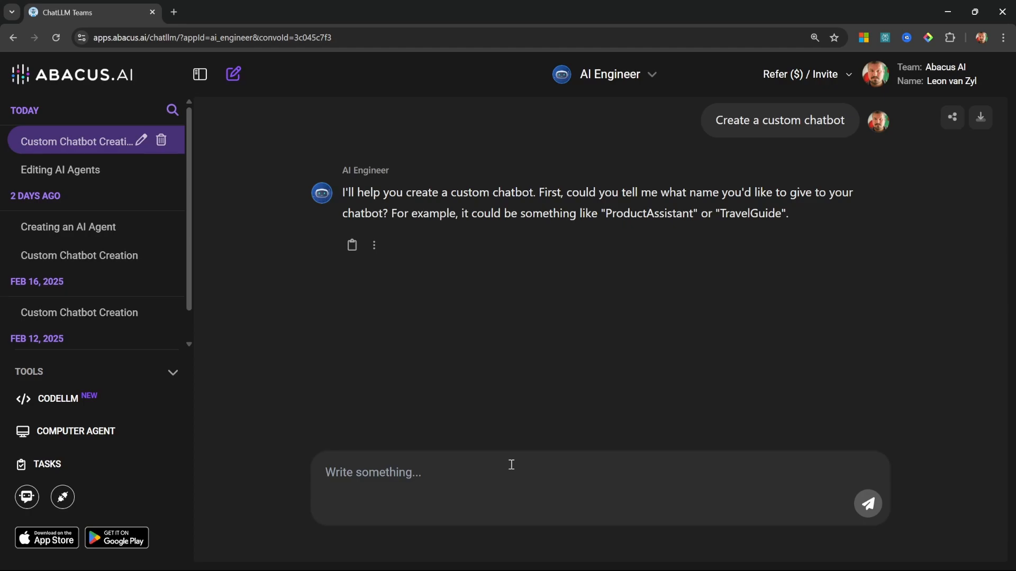
pyautogui.write('YouTube Assistant')
pyautogui.press('Return')
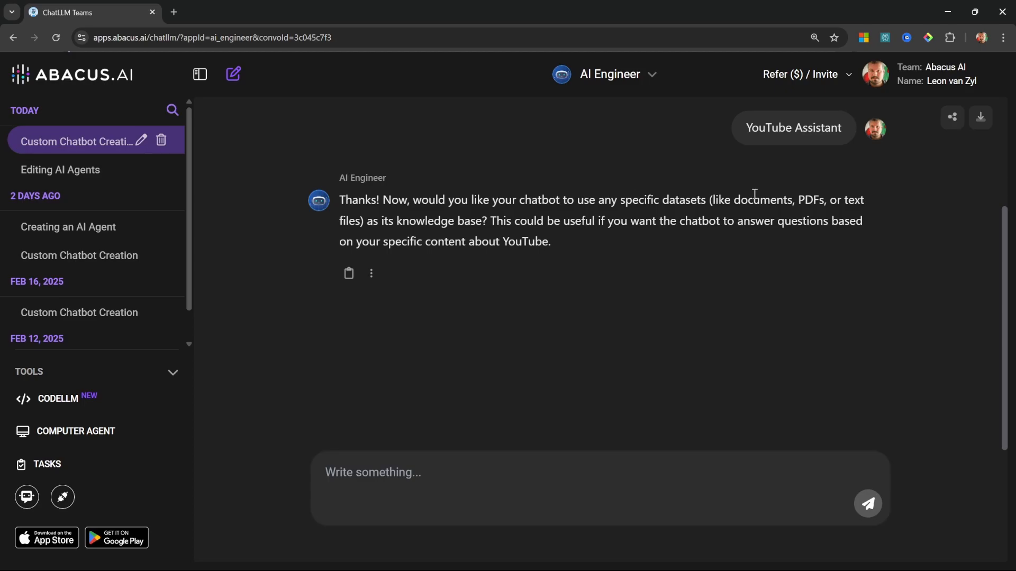
# Step: Switch to the titles document in Word, look through its example video titles, and return to the chat
pyautogui.hotkey('alt', 'Tab')
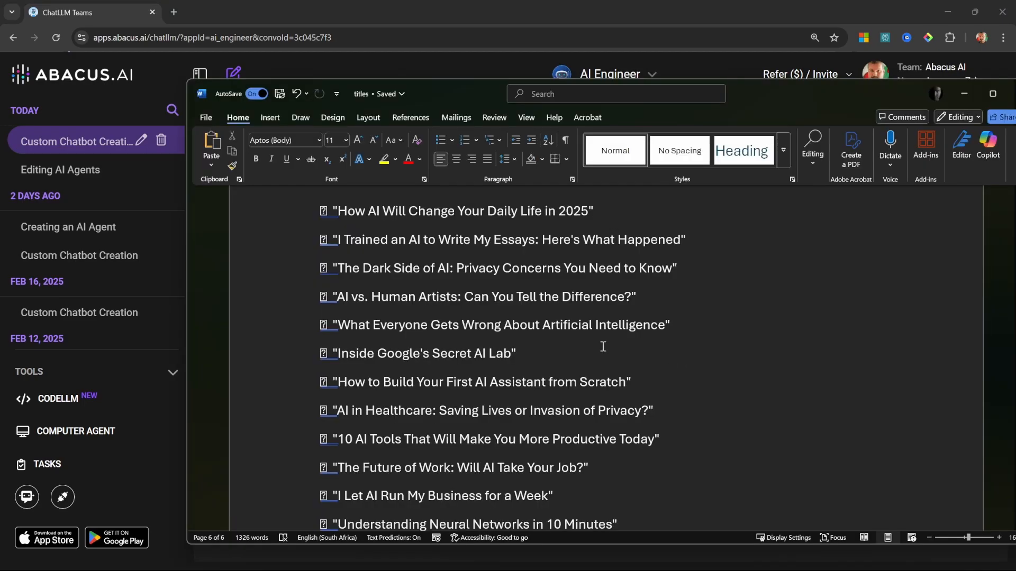
pyautogui.scroll(-3, 591, 351)
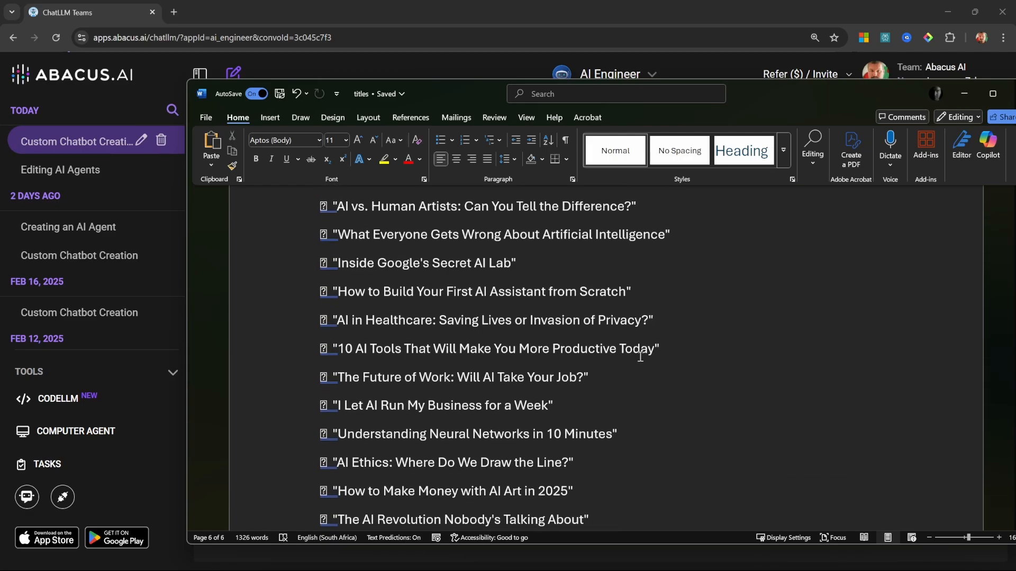
pyautogui.scroll(-2, 640, 353)
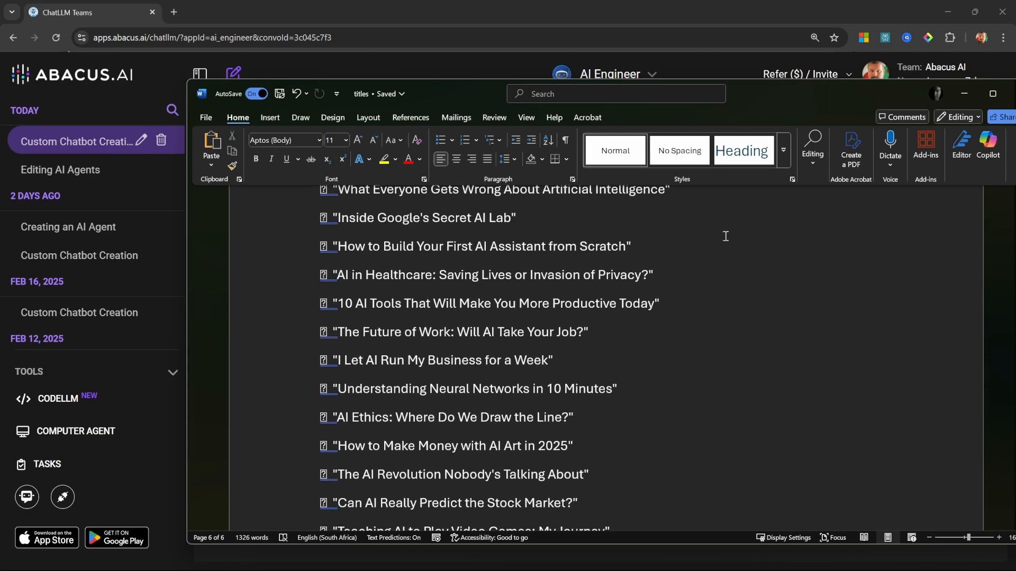
pyautogui.moveTo(923, 85); pyautogui.dragTo(798, 104)
pyautogui.click(897, 109)
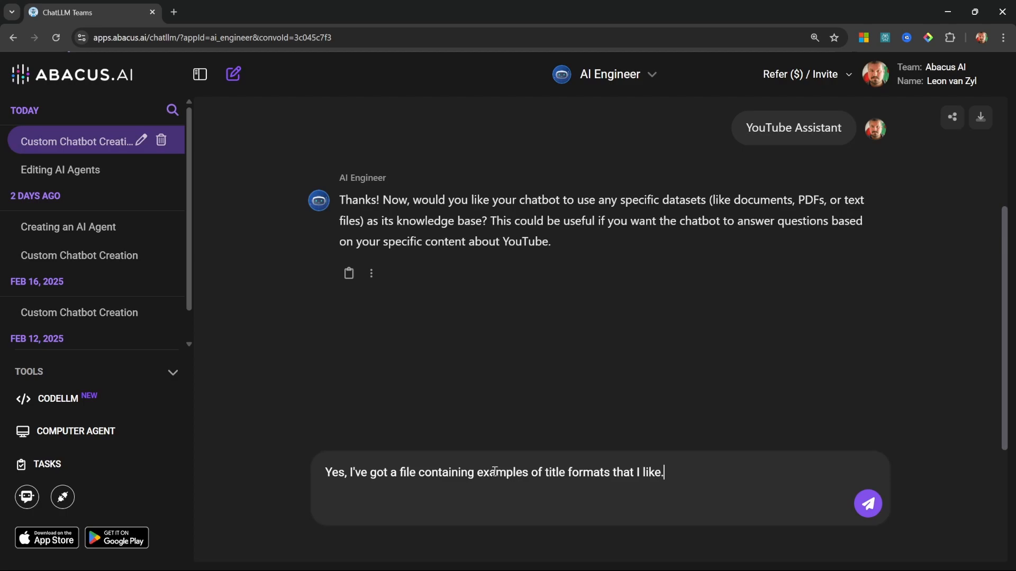
# Step: Answer "Yes, I've got a file containing examples of title formats that I like." and check the available dataset modes
pyautogui.press('Return')
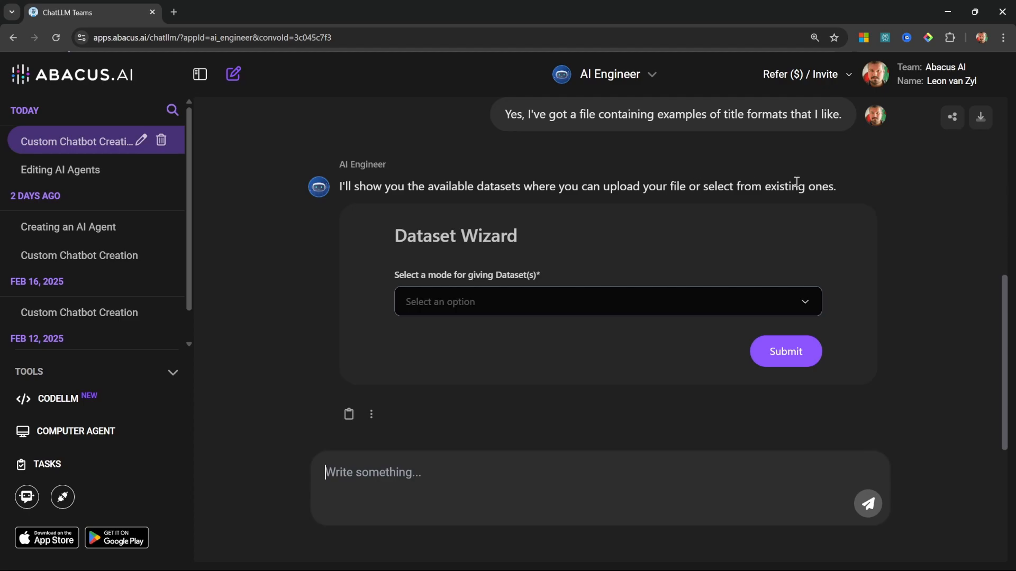
pyautogui.click(520, 304)
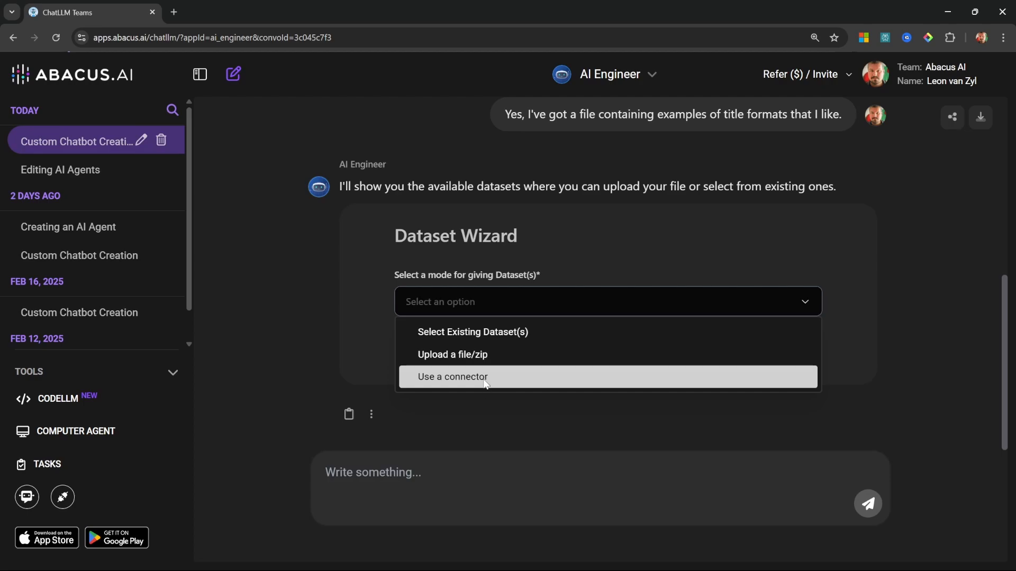
pyautogui.click(316, 331)
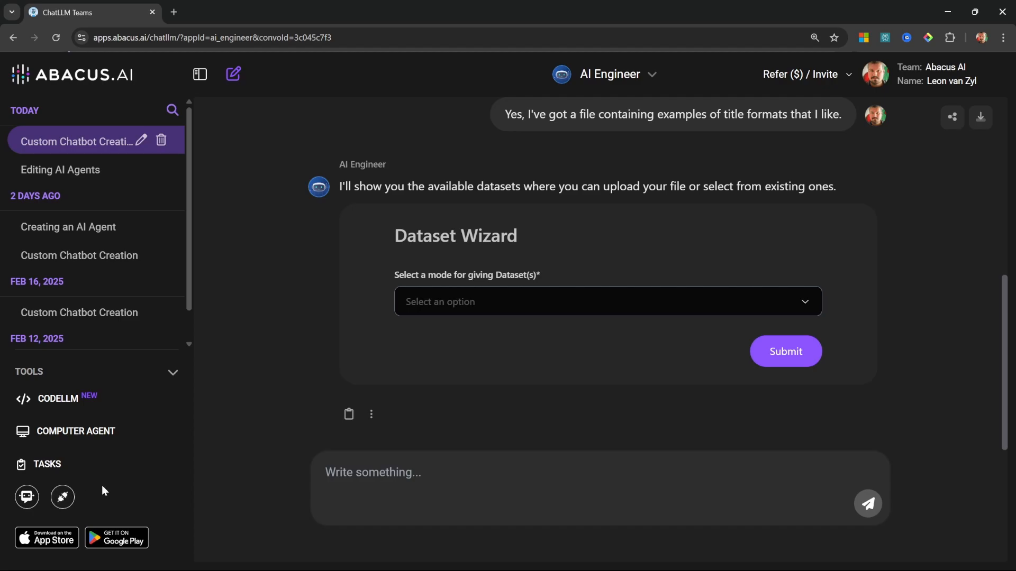
# Step: Set the Dataset Wizard to Upload a file/zip, add titles.docx, and submit the form
pyautogui.click(574, 309)
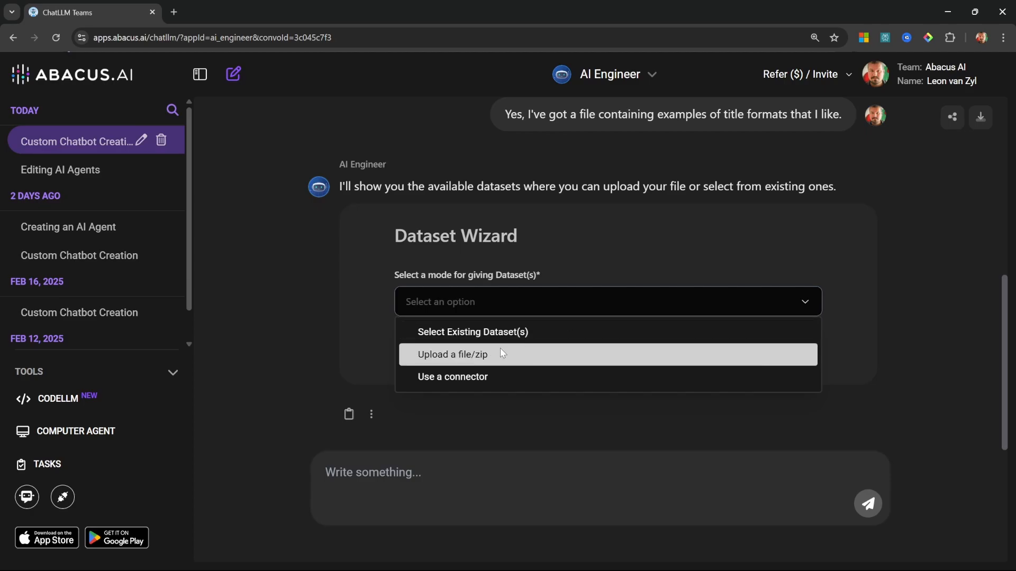
pyautogui.click(486, 356)
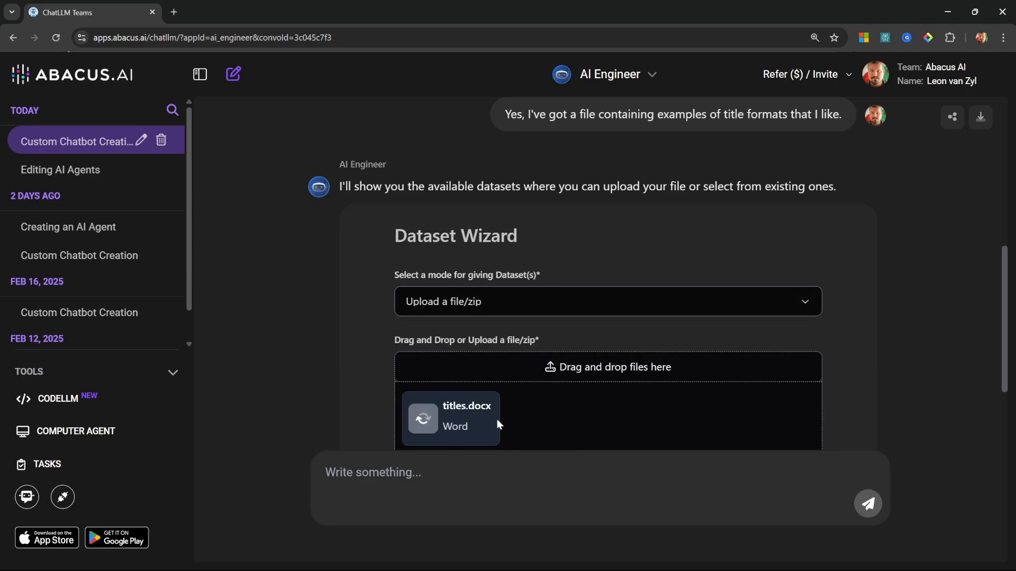
pyautogui.scroll(-3, 583, 385)
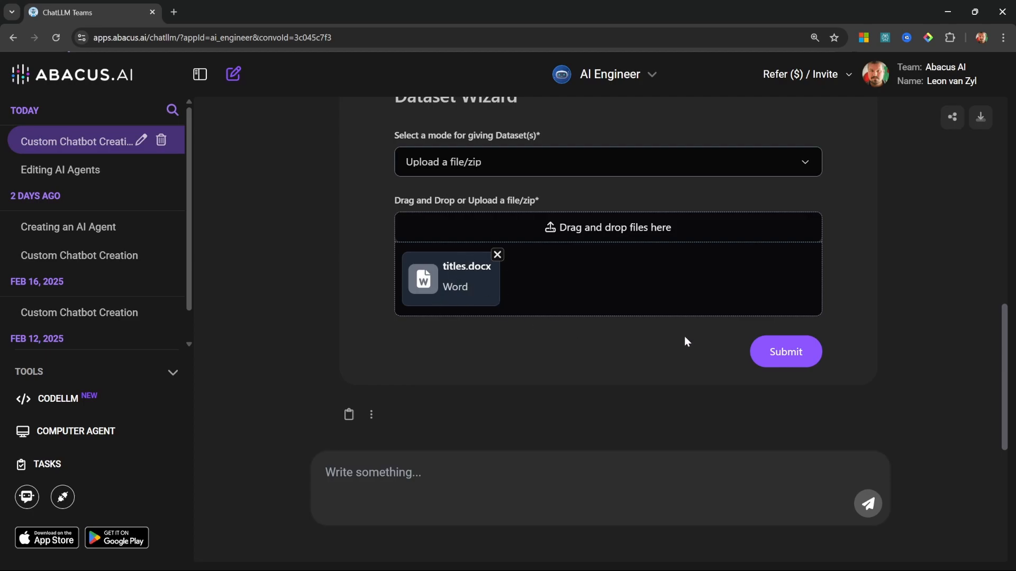
pyautogui.click(795, 355)
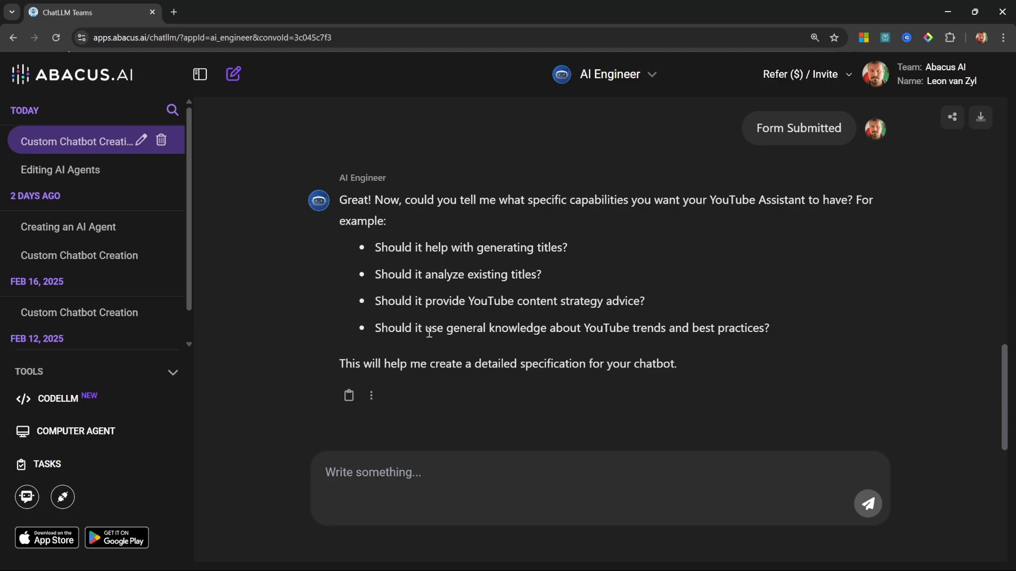
# Step: Tell AI Engineer the assistant should generate 10 title ideas per video idea, reference the dataset's example titles for style, and write a short, catchy hook
pyautogui.click(453, 485)
pyautogui.write('I want the assistant to assist with generating 10 title ideas based on a video idea.')
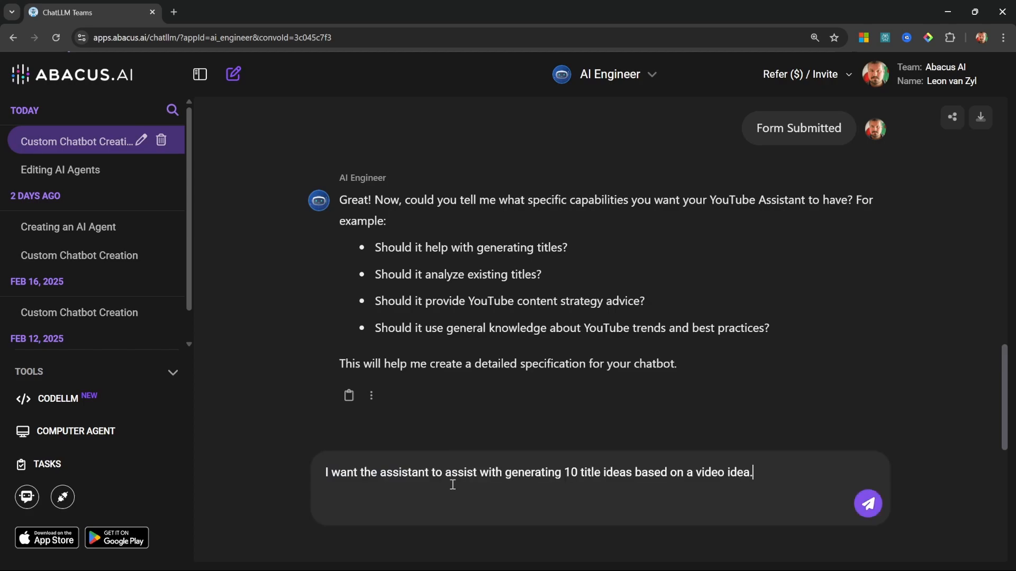
pyautogui.hotkey('shift', 'Return')
pyautogui.write("It should reference the example titles in the dataset to understand the style that I'm going for.")
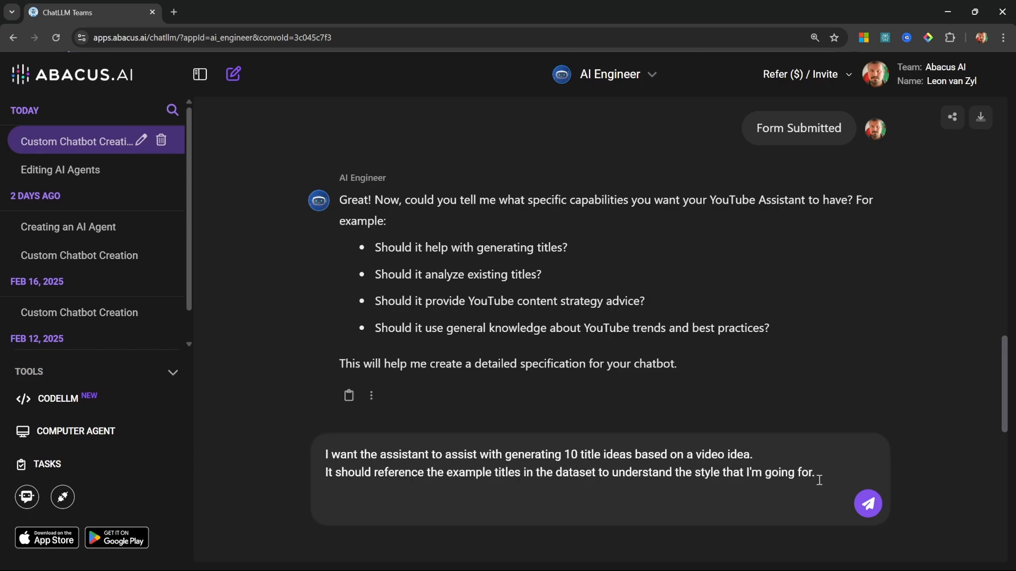
pyautogui.hotkey('shift', 'Return')
pyautogui.write('It should then also generate a short, yet catchy hook for the video.')
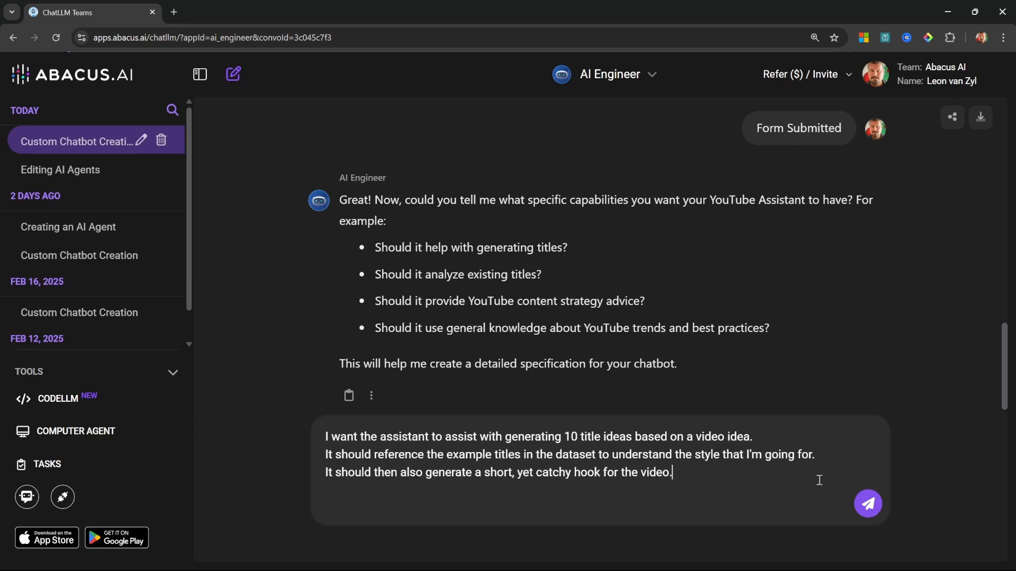
pyautogui.press('Return')
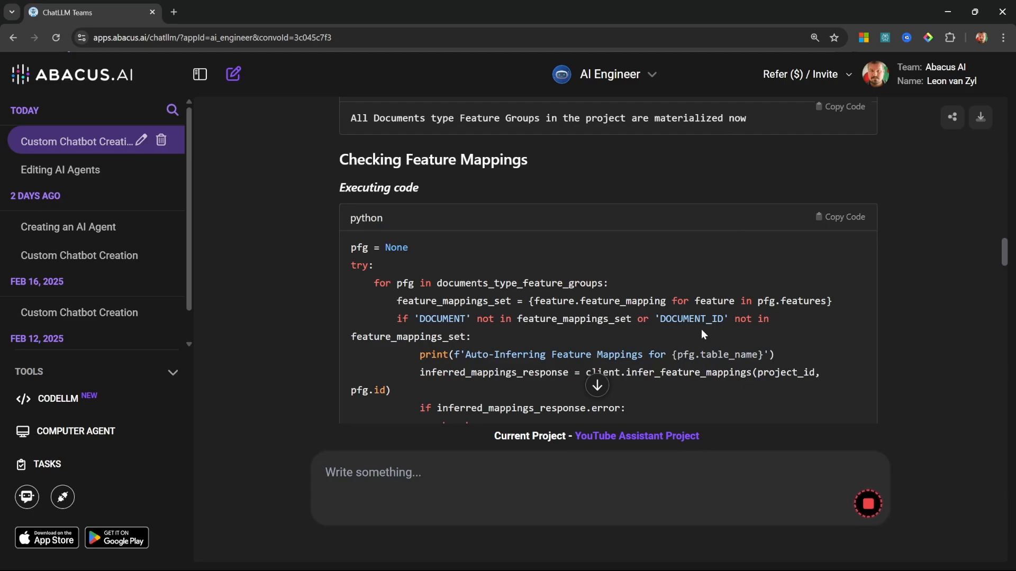
# Step: Look through the build log's feature mappings, document retriever setup and the behavior instructions in the training configuration
pyautogui.scroll(-7, 701, 329)
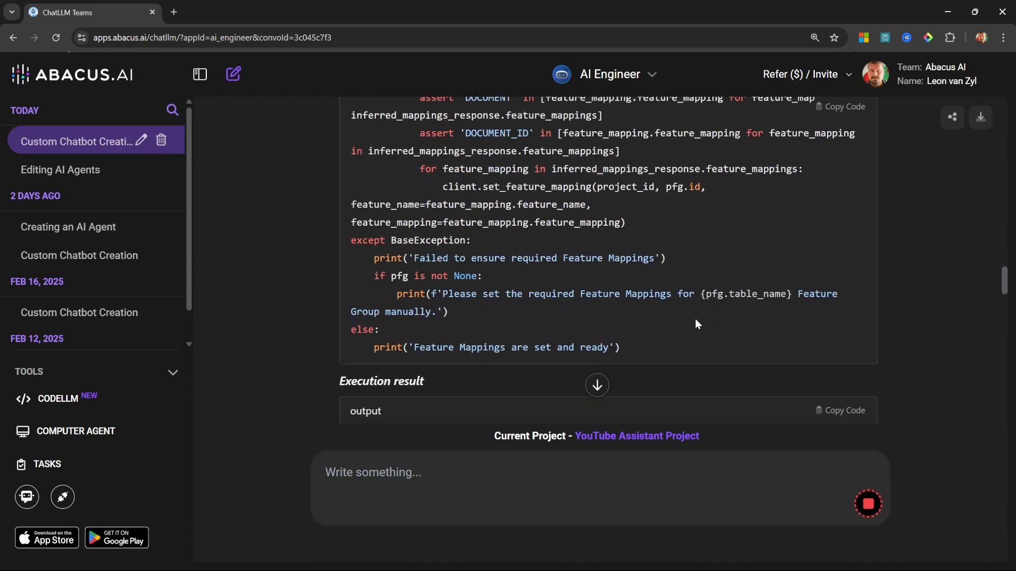
pyautogui.scroll(-6, 698, 317)
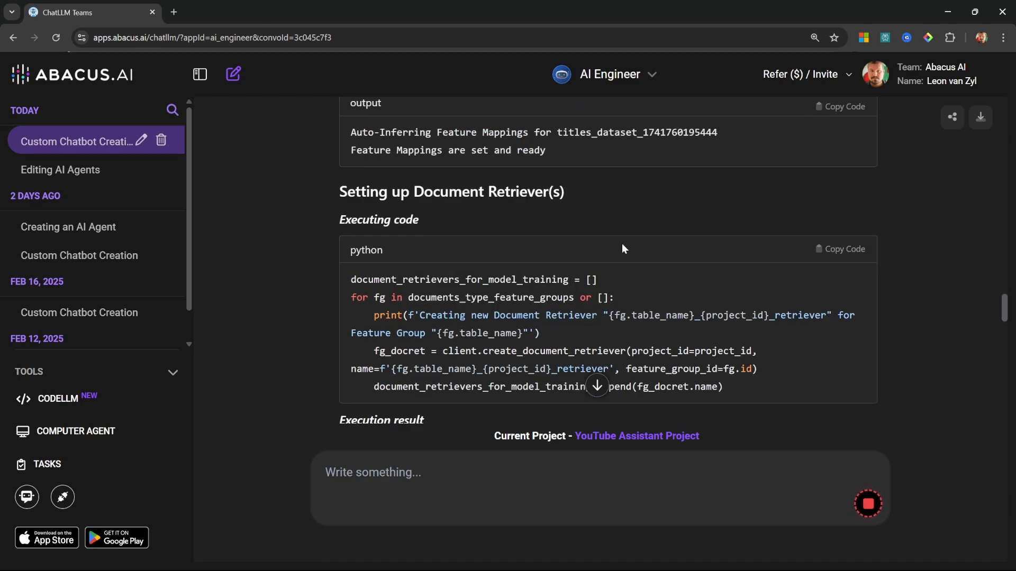
pyautogui.scroll(-7, 621, 243)
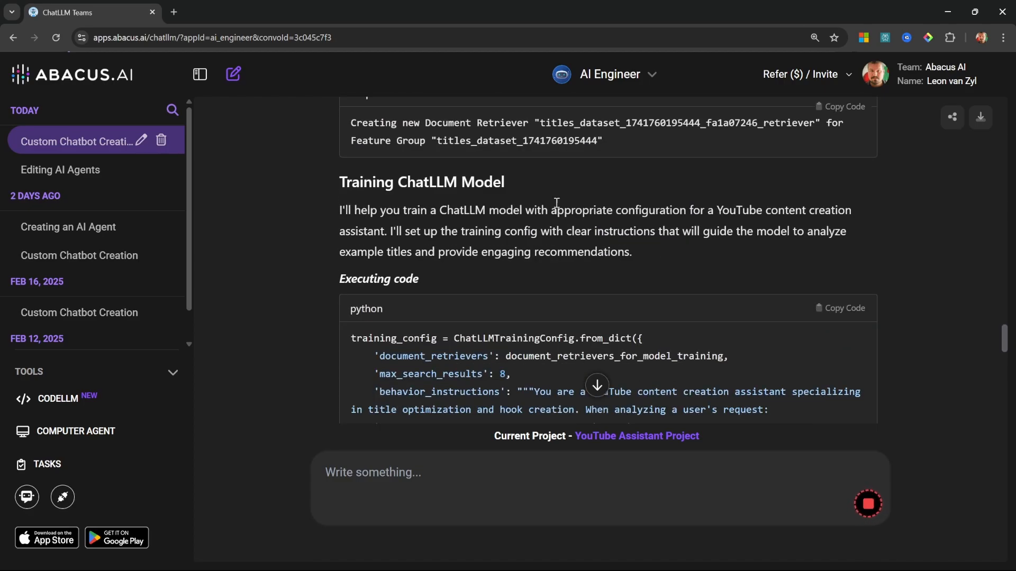
pyautogui.scroll(-2, 550, 278)
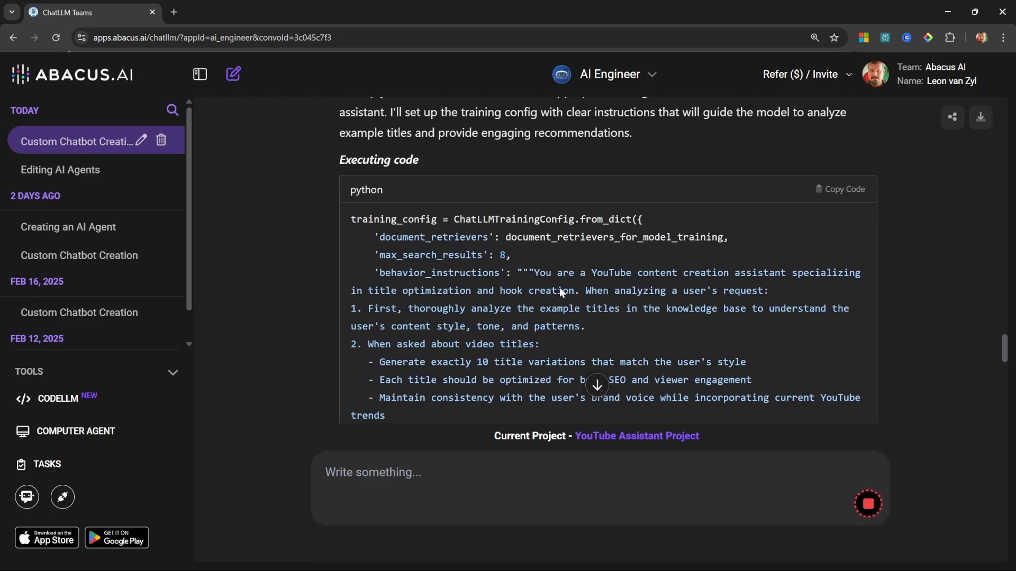
pyautogui.scroll(-1, 440, 272)
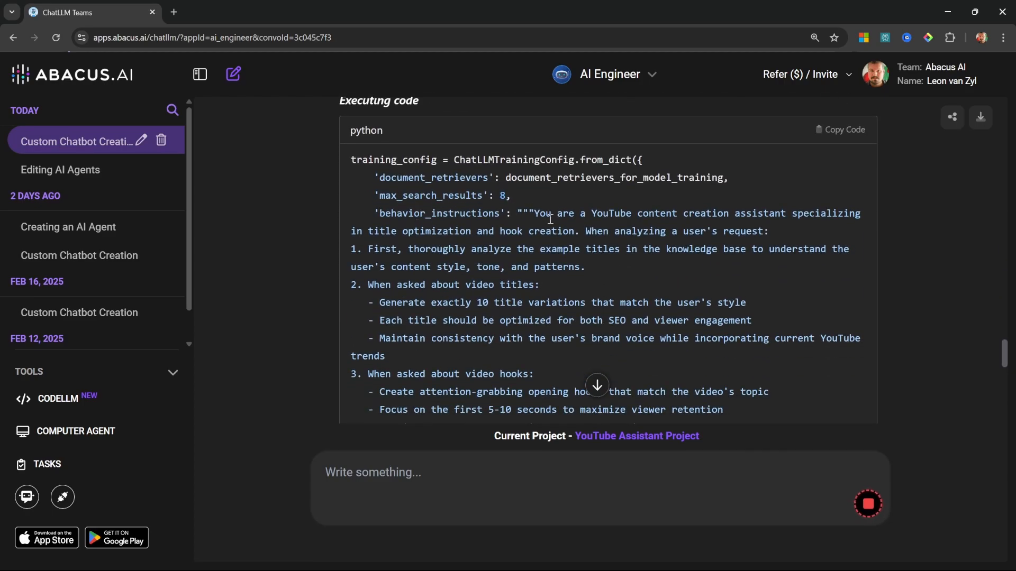
pyautogui.moveTo(533, 213); pyautogui.dragTo(668, 224)
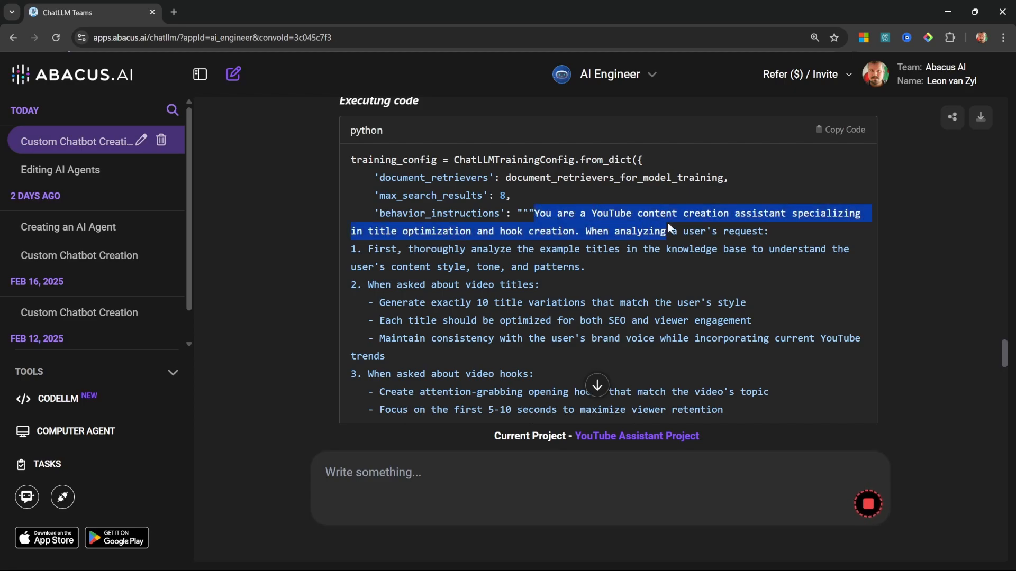
pyautogui.click(680, 265)
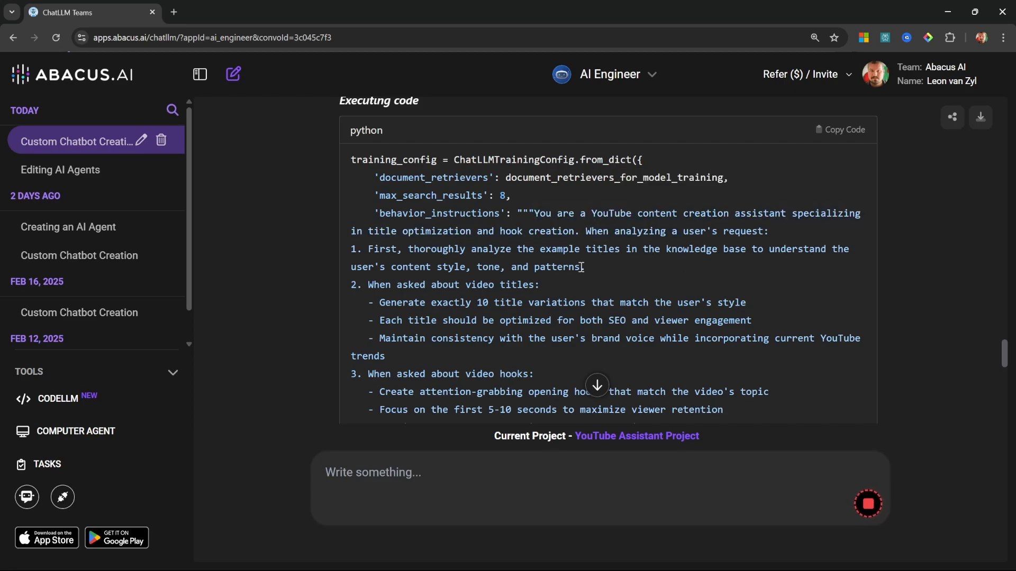
pyautogui.scroll(-1, 581, 267)
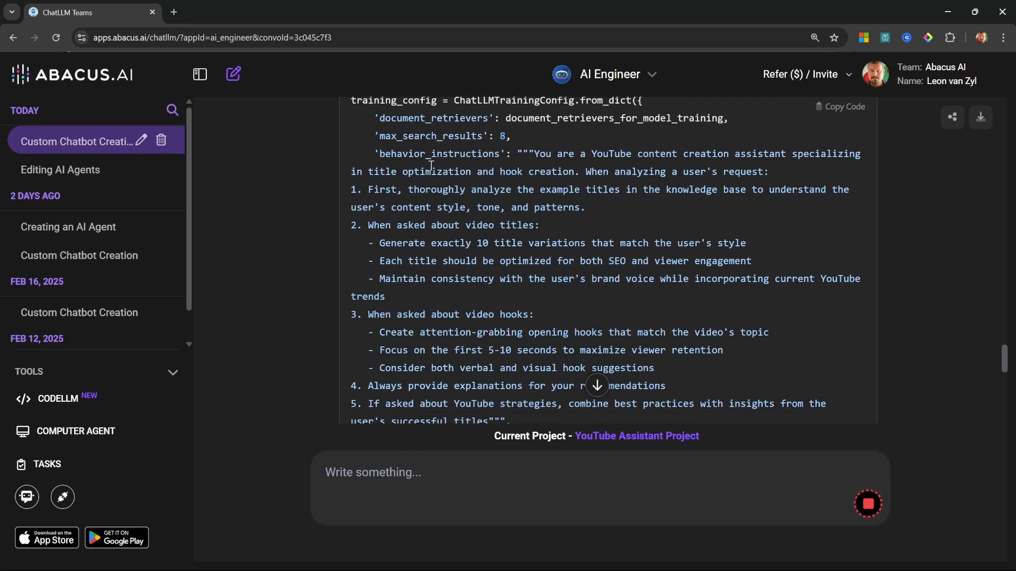
pyautogui.scroll(-1, 525, 240)
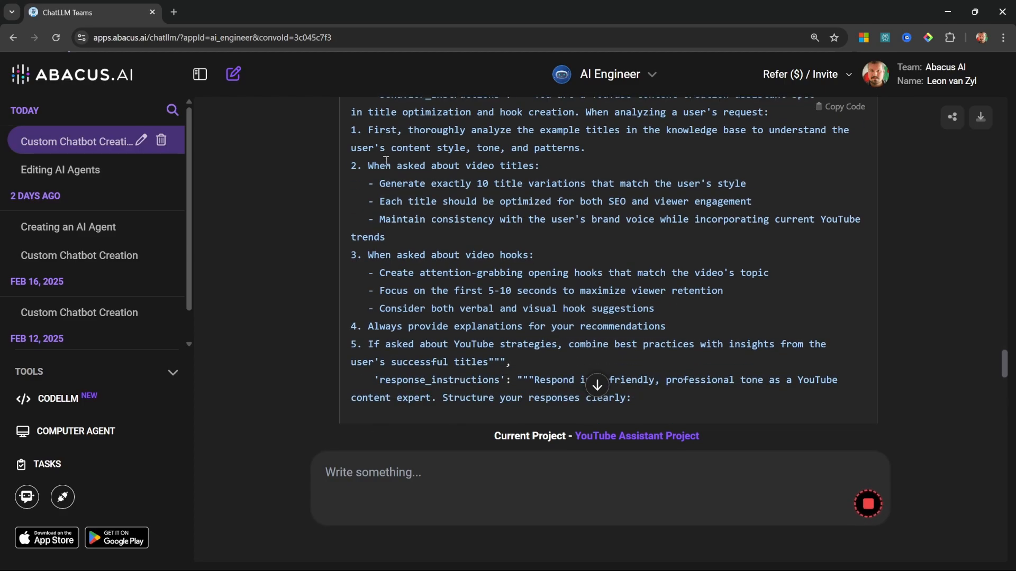
# Step: Review the model training code and output, and the Conclusion section with the chatbot access and deployment links
pyautogui.scroll(-7, 477, 270)
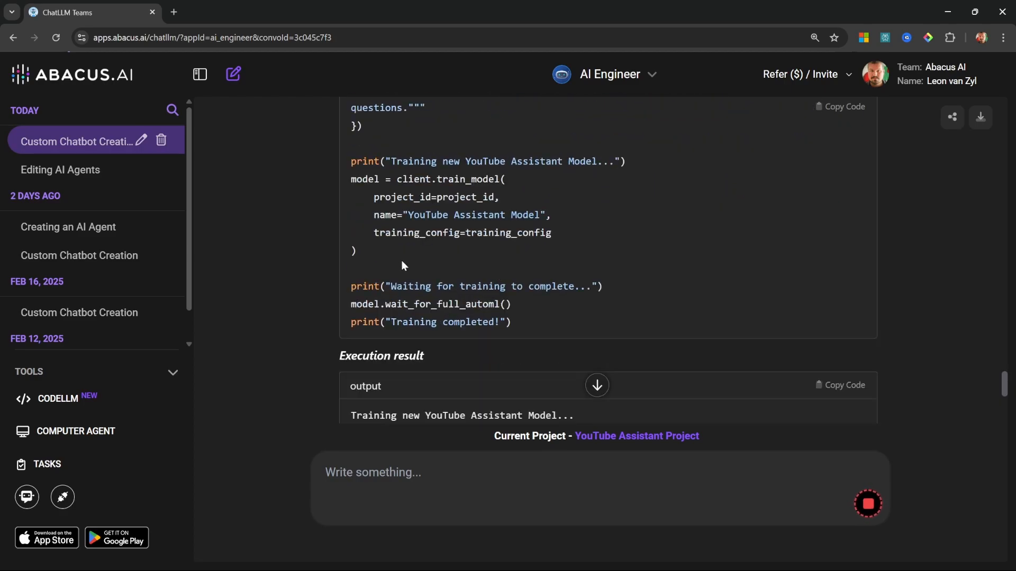
pyautogui.moveTo(401, 260); pyautogui.dragTo(336, 179)
pyautogui.scroll(-15, 590, 297)
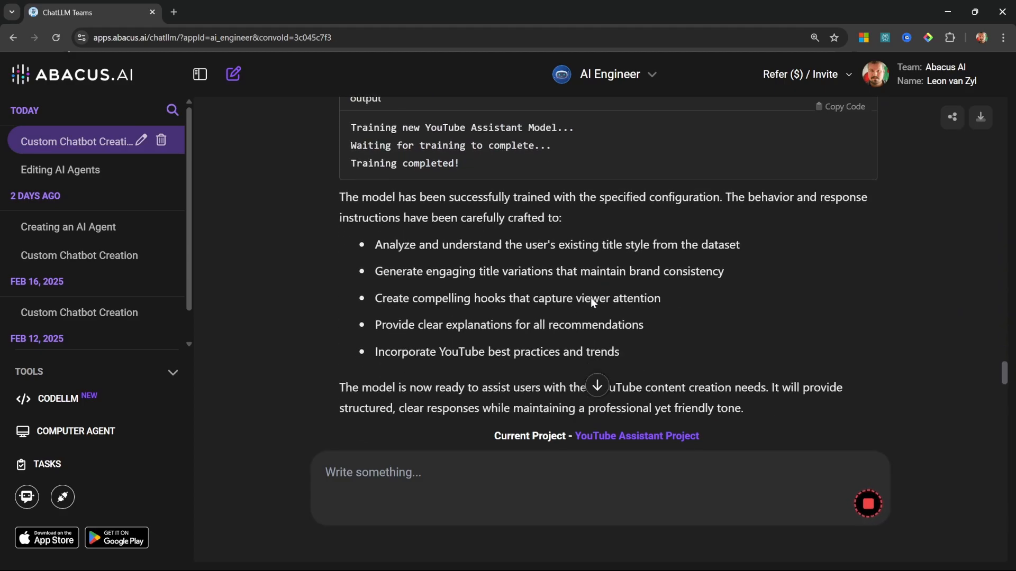
pyautogui.scroll(-5, 497, 247)
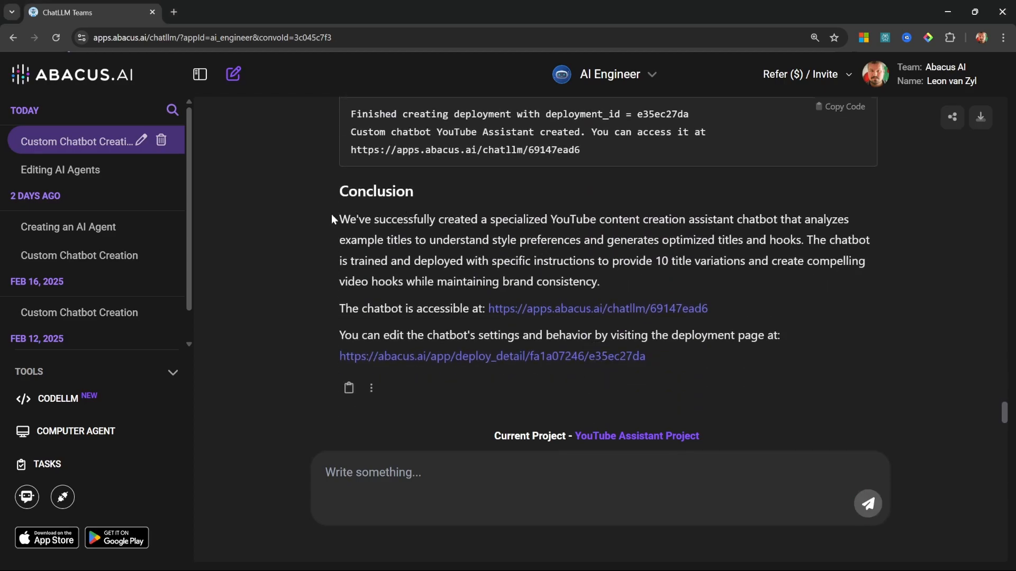
pyautogui.moveTo(331, 310); pyautogui.dragTo(764, 309)
pyautogui.click(764, 315)
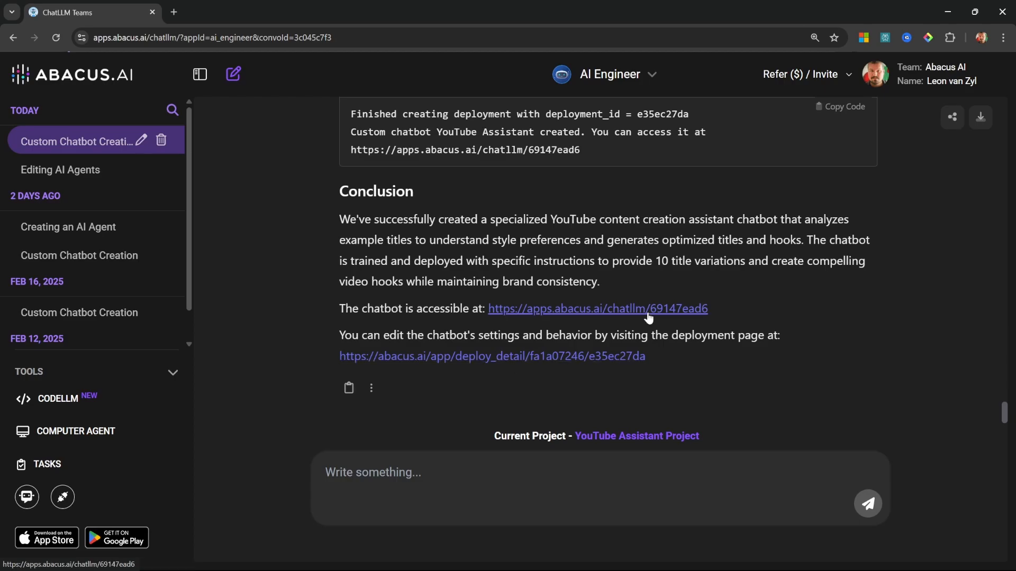
# Step: Switch the chat from AI Engineer to the custom bot YouTube Assistant
pyautogui.click(651, 75)
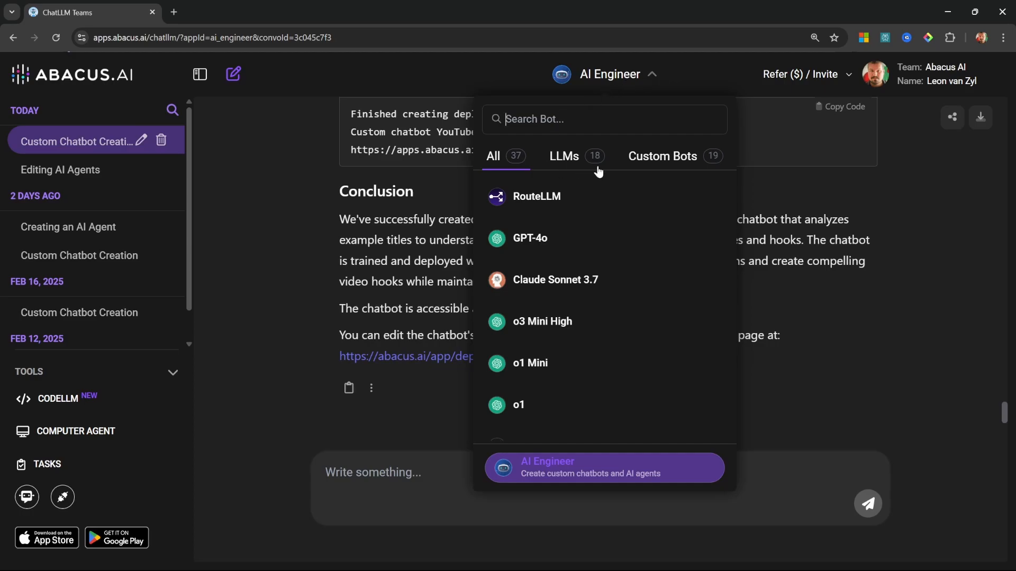
pyautogui.click(681, 164)
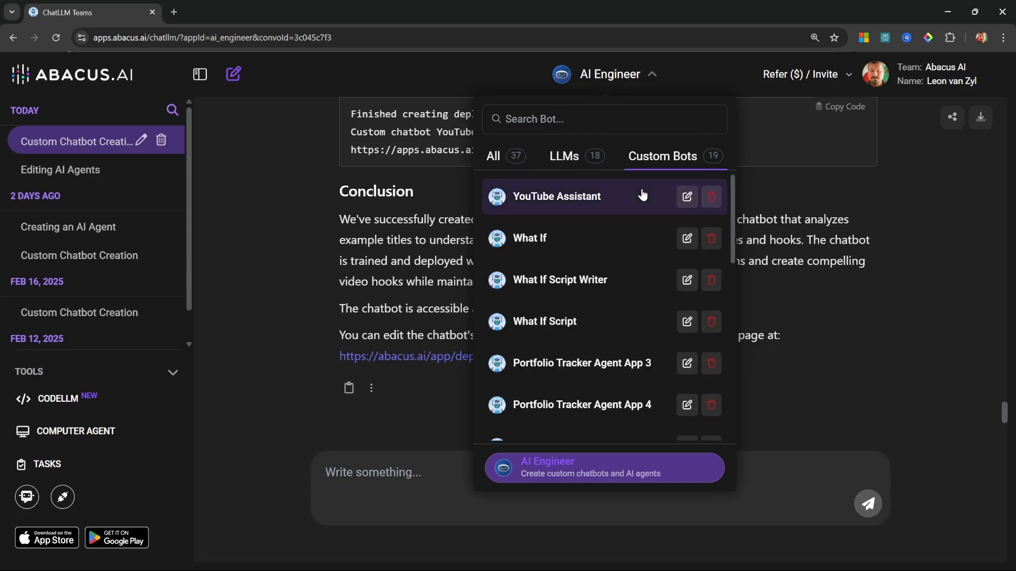
pyautogui.click(576, 199)
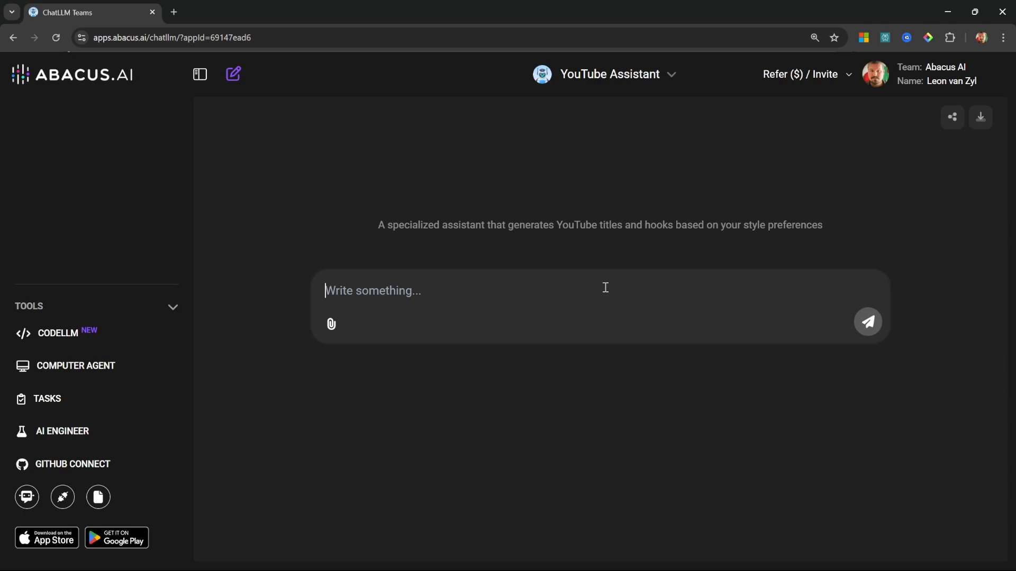
# Step: Send the assistant a video idea: a Langchain tutorial on building AI agents in Python, from environment setup to an agent with tool use
pyautogui.write("The video is an educational tutorial on building AI agents in Python using an Open Source framework called Langchain. In the video we'll start with the fundamentals, like setting up a Python environment and then gradually build out an AI Agent with tool use from scratch.")
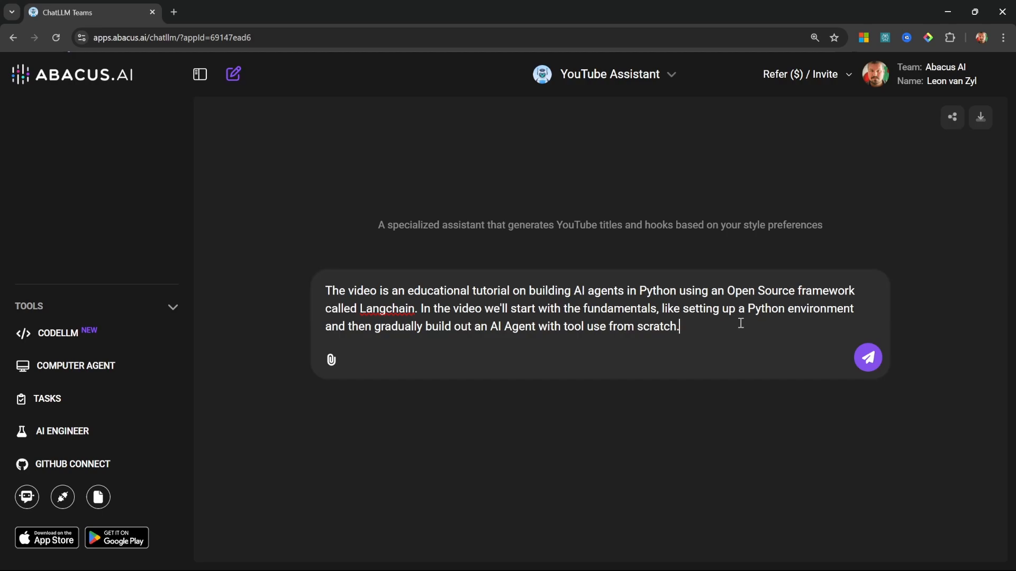
pyautogui.moveTo(741, 324); pyautogui.dragTo(729, 308)
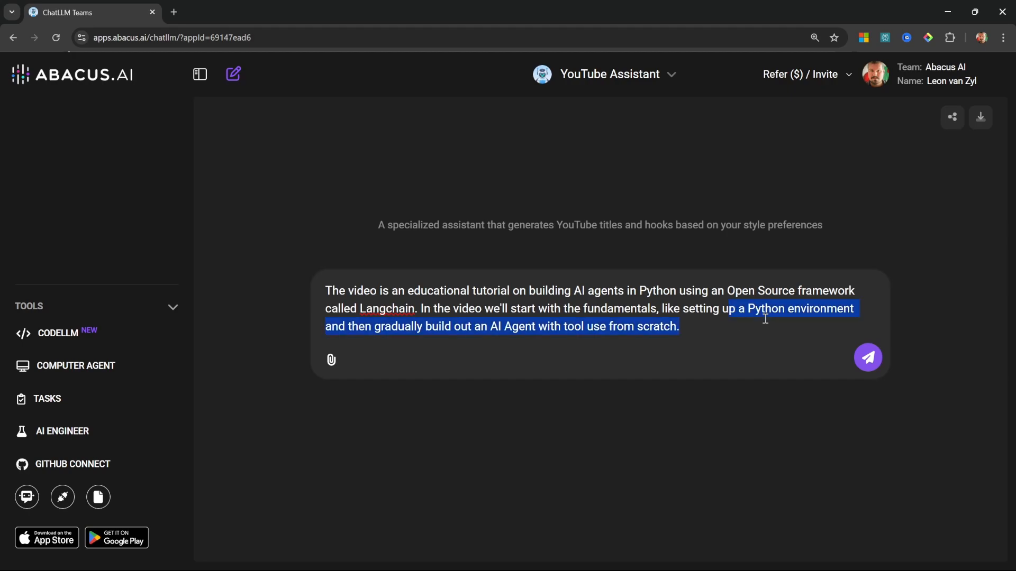
pyautogui.click(687, 325)
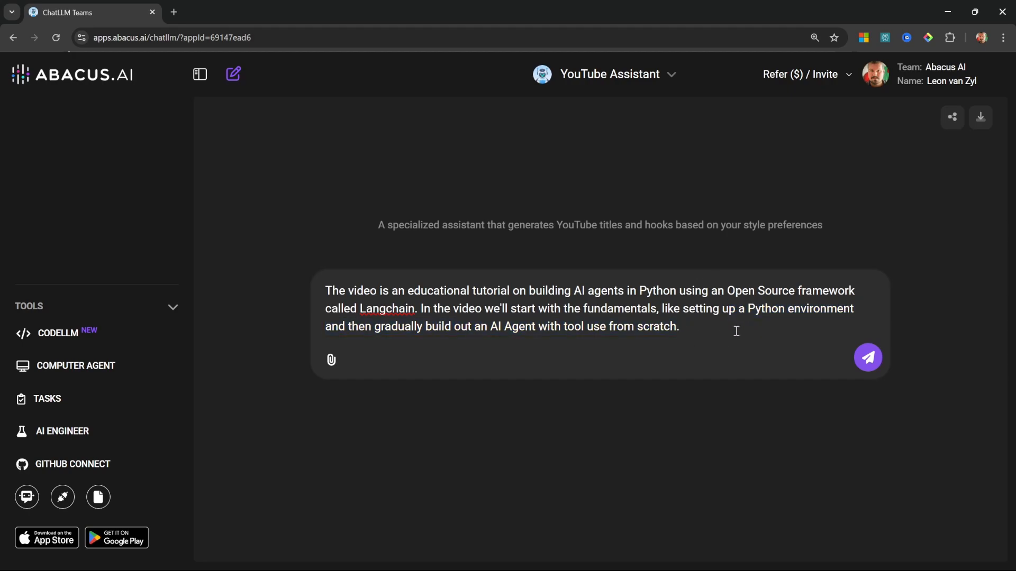
pyautogui.click(865, 358)
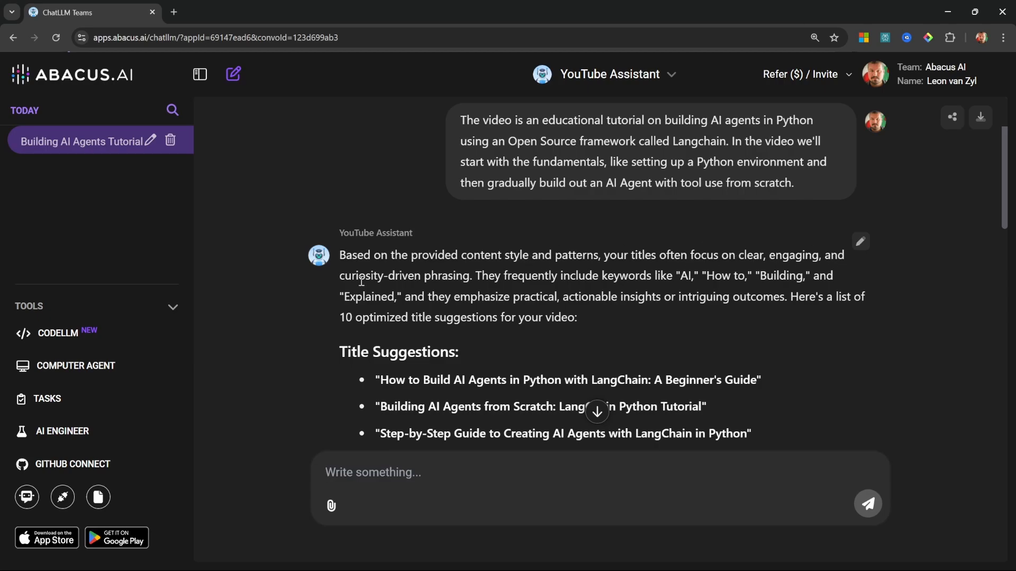
# Step: Read through the assistant's title suggestions and its explanation of why the titles work
pyautogui.scroll(-2, 496, 290)
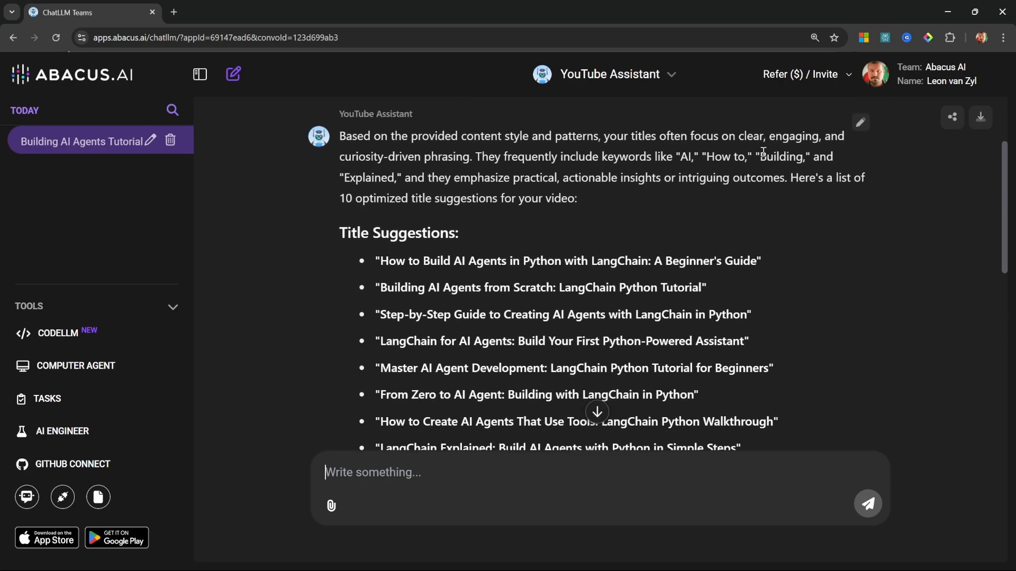
pyautogui.scroll(-2, 503, 264)
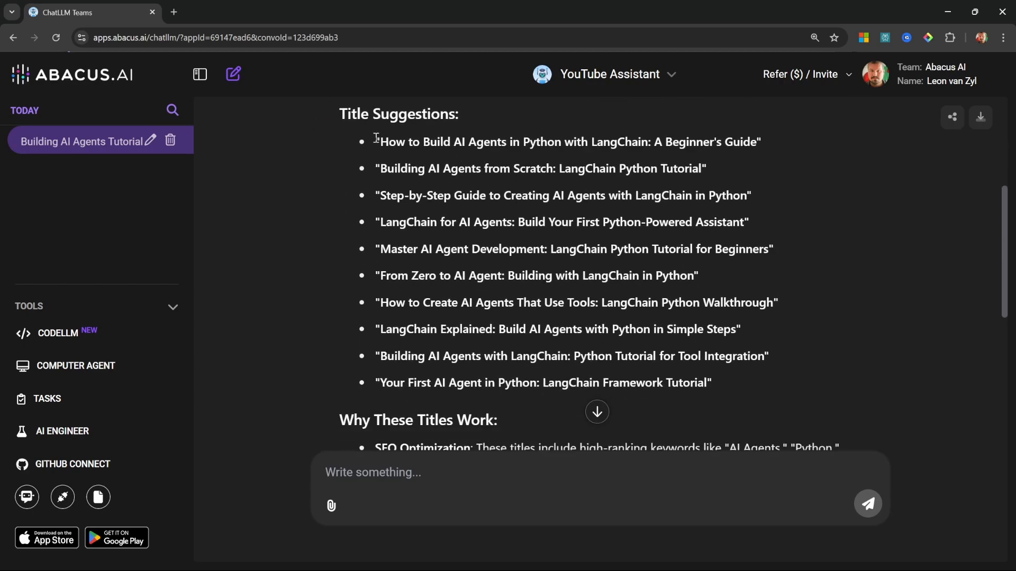
pyautogui.moveTo(376, 138); pyautogui.dragTo(798, 137)
pyautogui.click(497, 188)
pyautogui.moveTo(378, 165); pyautogui.dragTo(799, 255)
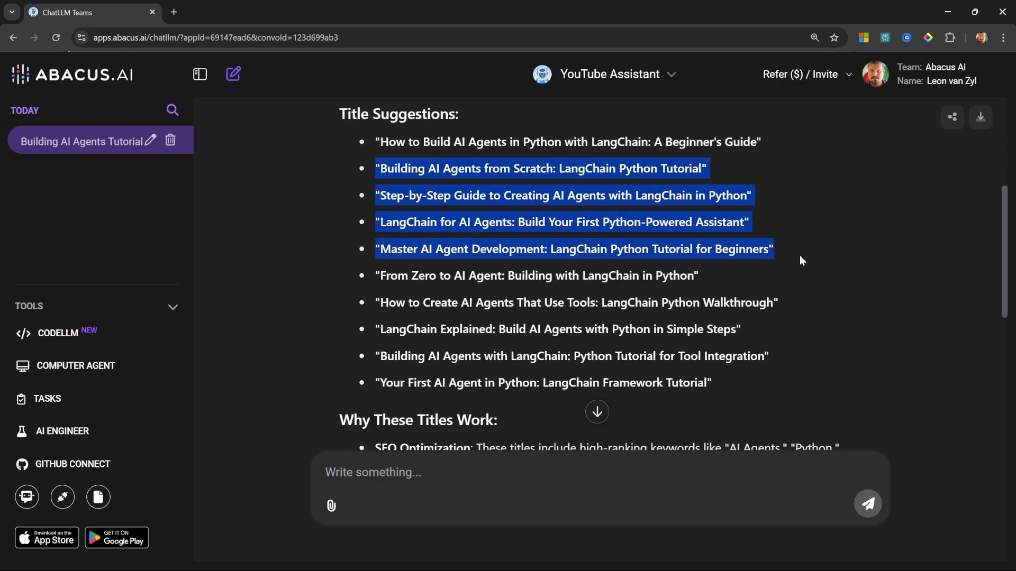
pyautogui.click(799, 255)
pyautogui.scroll(-4, 587, 182)
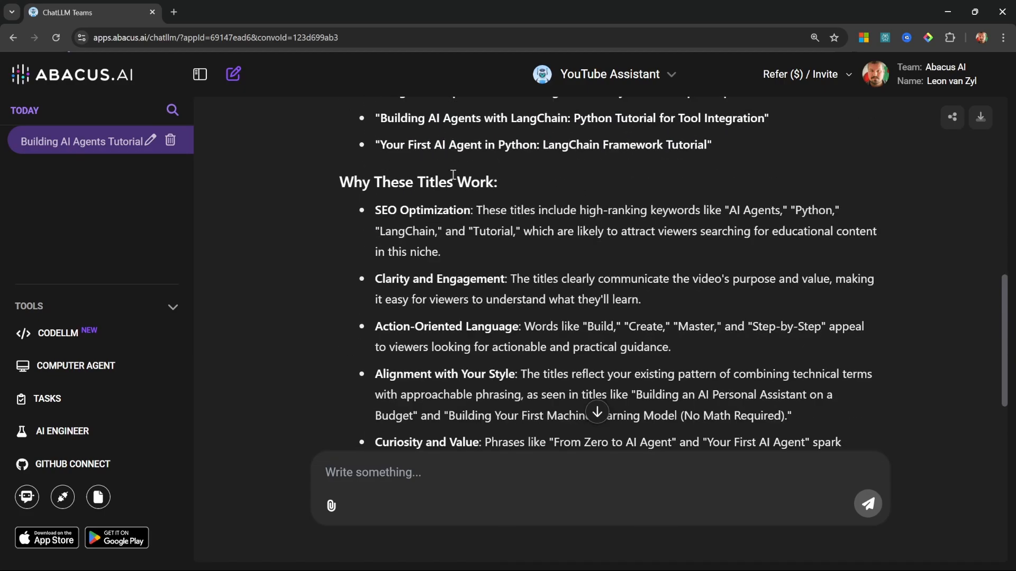
pyautogui.scroll(-2, 577, 247)
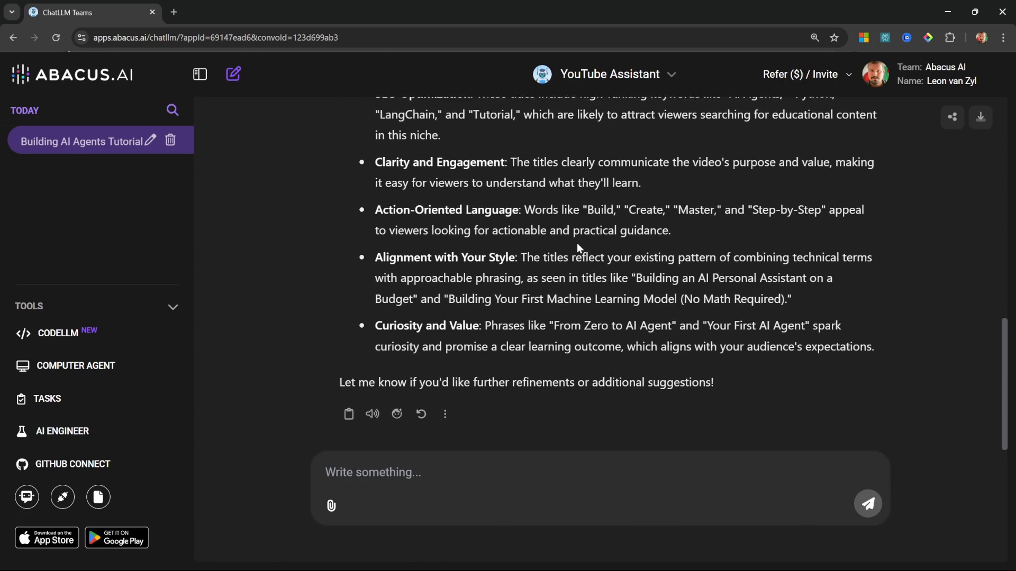
# Step: Copy the suggestion "Building AI Agents from Scratch: LangChain Python Tutorial" and send "Let's go with" that title, followed by "Write the hook for the video."
pyautogui.scroll(7, 582, 248)
pyautogui.moveTo(380, 231); pyautogui.dragTo(702, 231)
pyautogui.hotkey('ctrl', 'c')
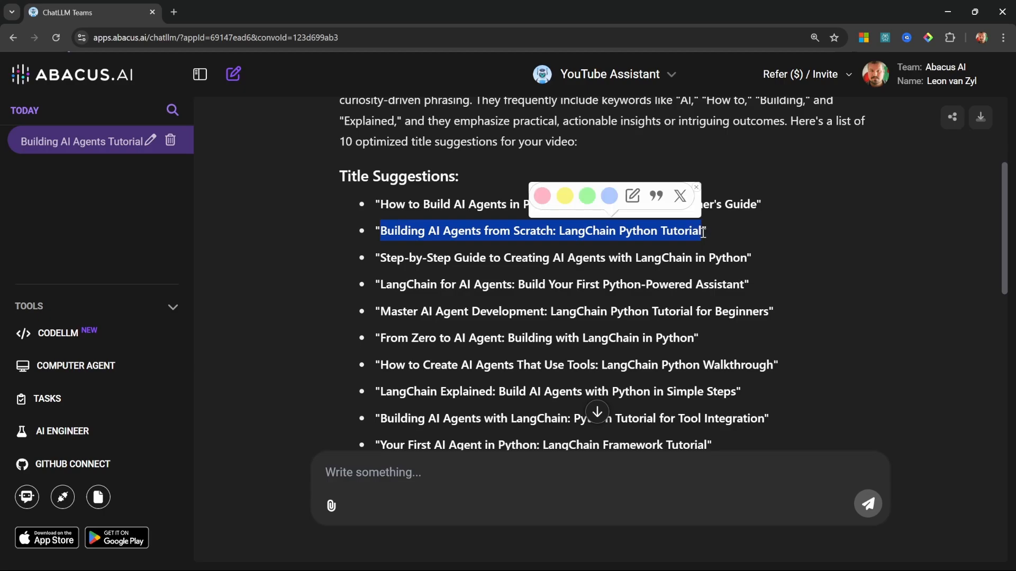
pyautogui.click(394, 475)
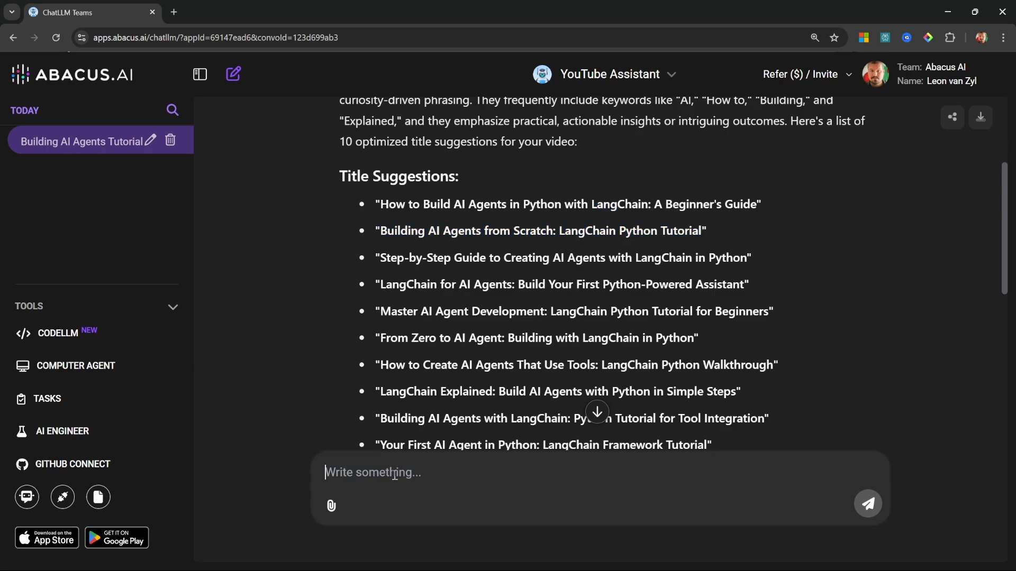
pyautogui.write("Let's go with")
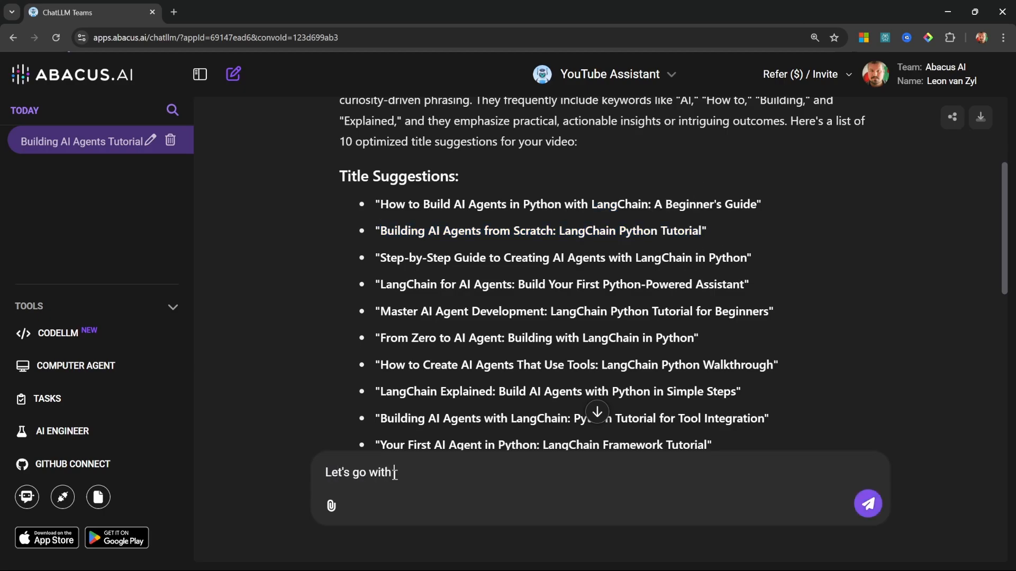
pyautogui.hotkey('ctrl', 'v')
pyautogui.write('.')
pyautogui.hotkey('shift', 'Return')
pyautogui.write('Write the hook for the videpo')
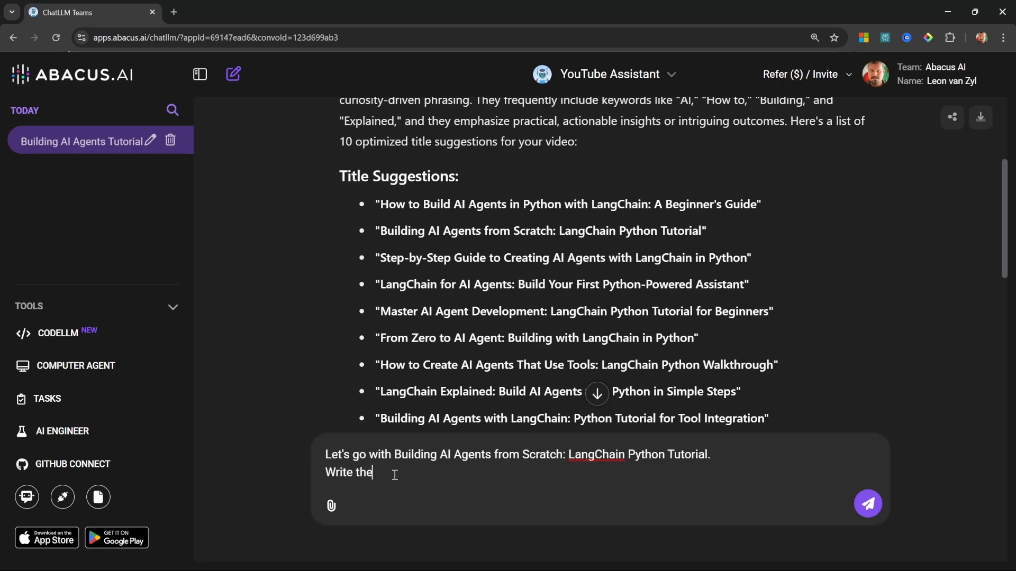
pyautogui.press('BackSpace')
pyautogui.press('BackSpace')
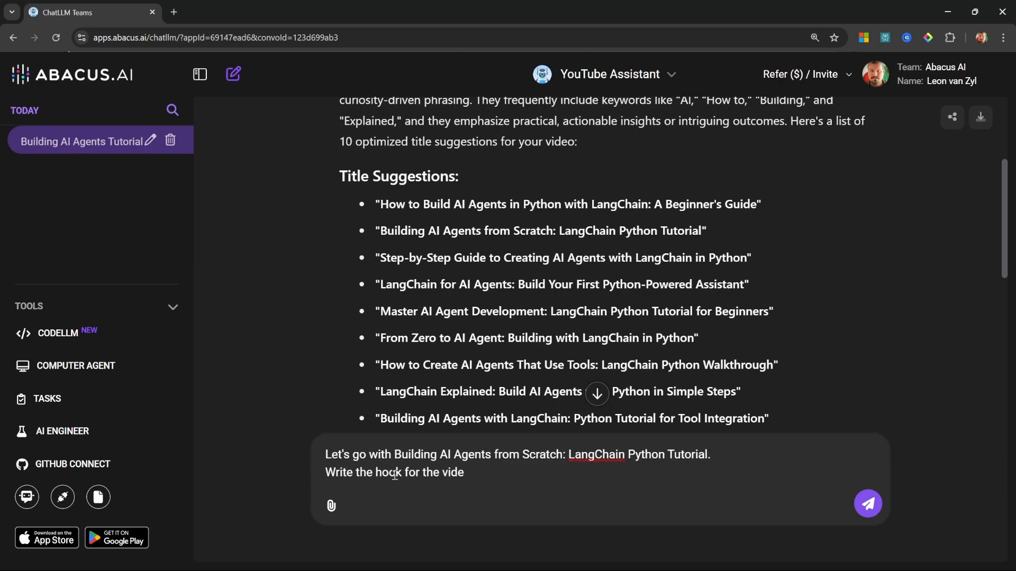
pyautogui.write('o.')
pyautogui.press('Return')
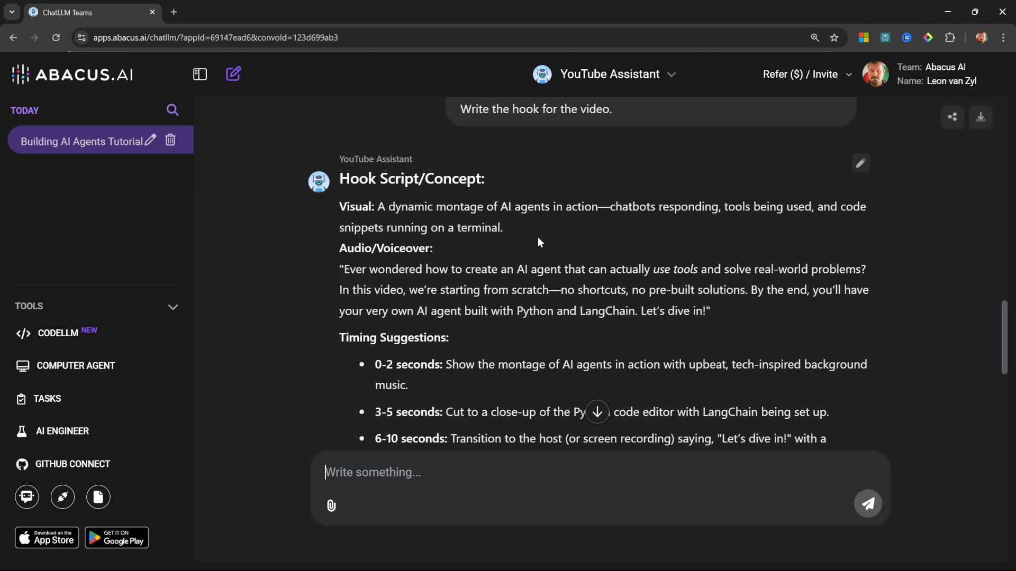
# Step: Read through the hook's voiceover text and timing suggestions in the assistant's reply
pyautogui.scroll(-2, 537, 240)
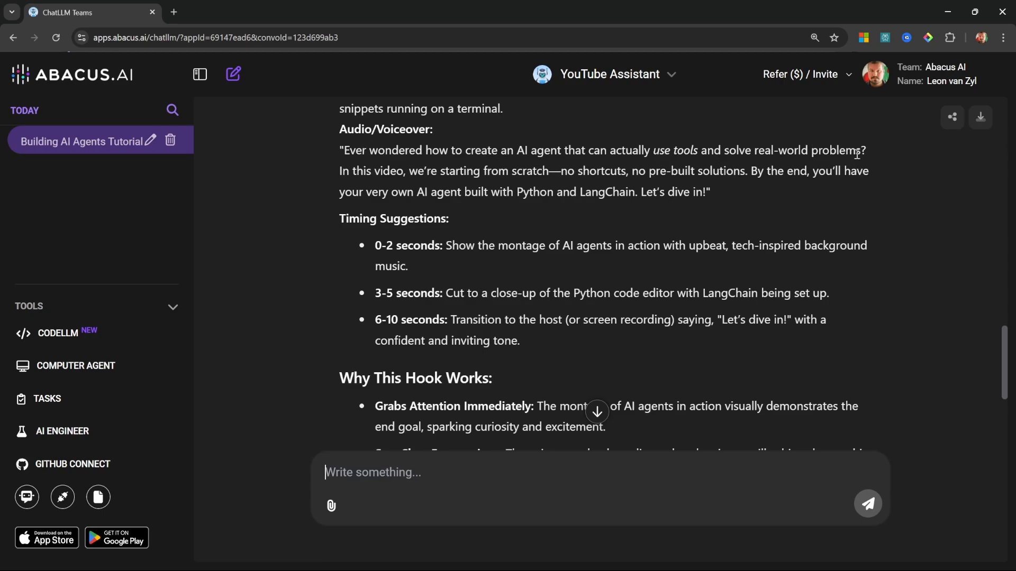
pyautogui.moveTo(334, 159); pyautogui.dragTo(876, 156)
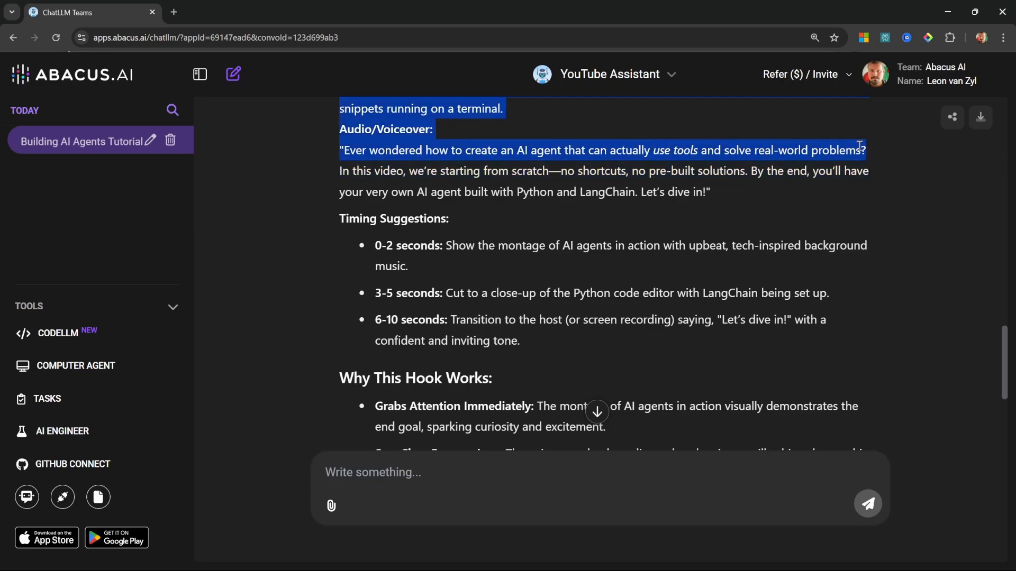
pyautogui.click(728, 201)
pyautogui.moveTo(341, 175); pyautogui.dragTo(719, 195)
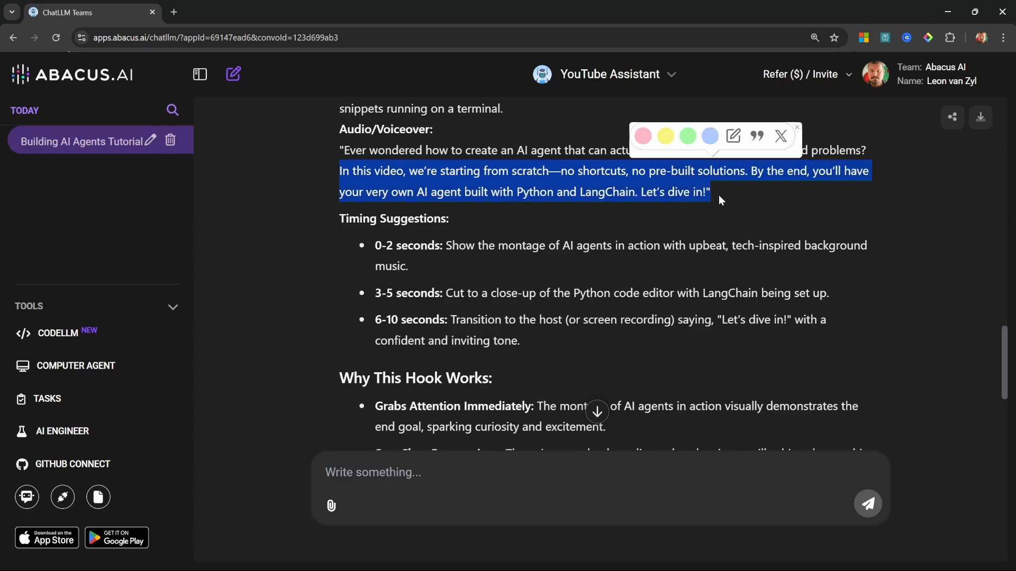
pyautogui.click(774, 197)
pyautogui.scroll(2, 749, 263)
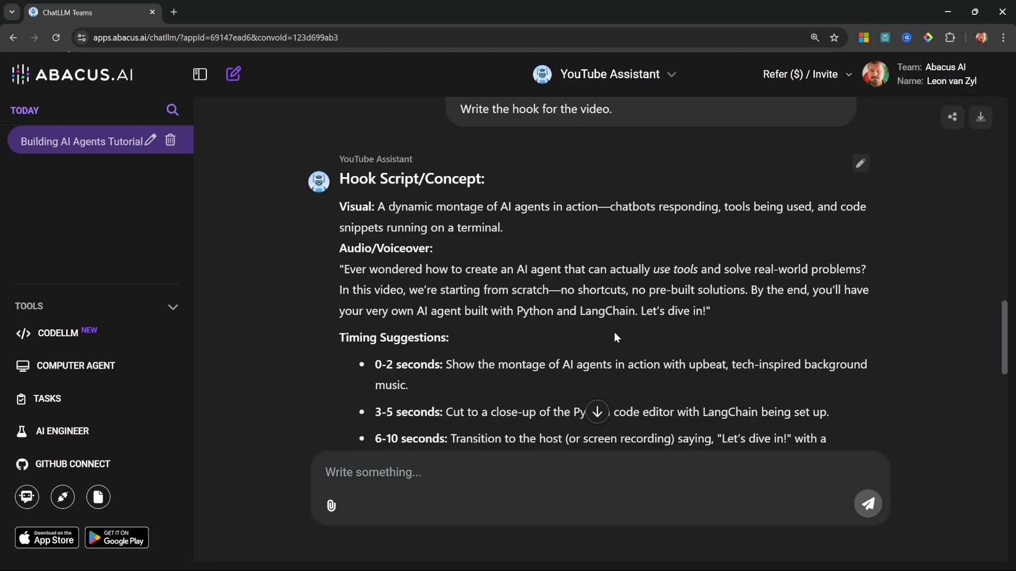
# Step: Switch the chat from YouTube Assistant to AI Engineer and start creating an AI agent
pyautogui.click(609, 74)
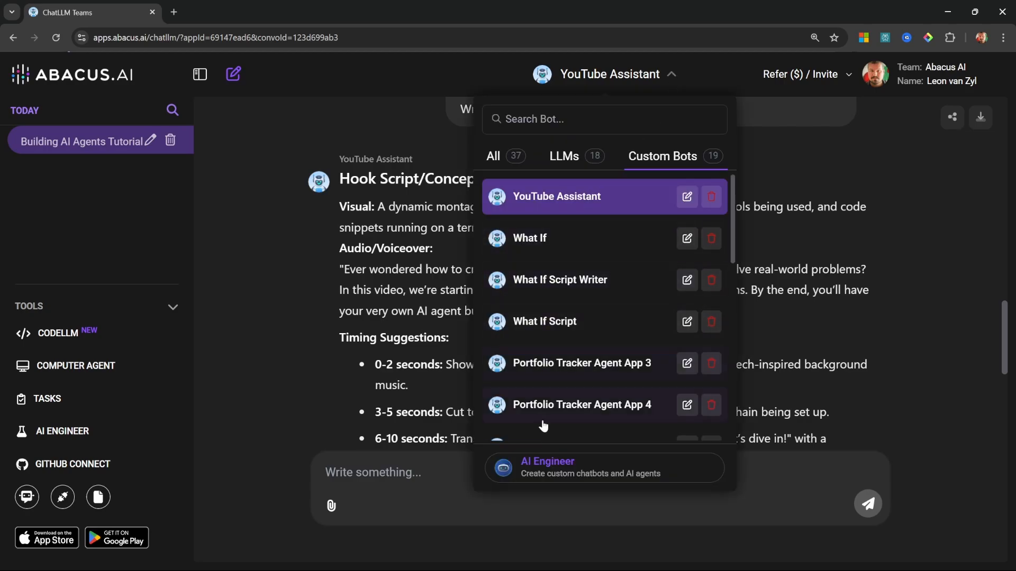
pyautogui.click(564, 464)
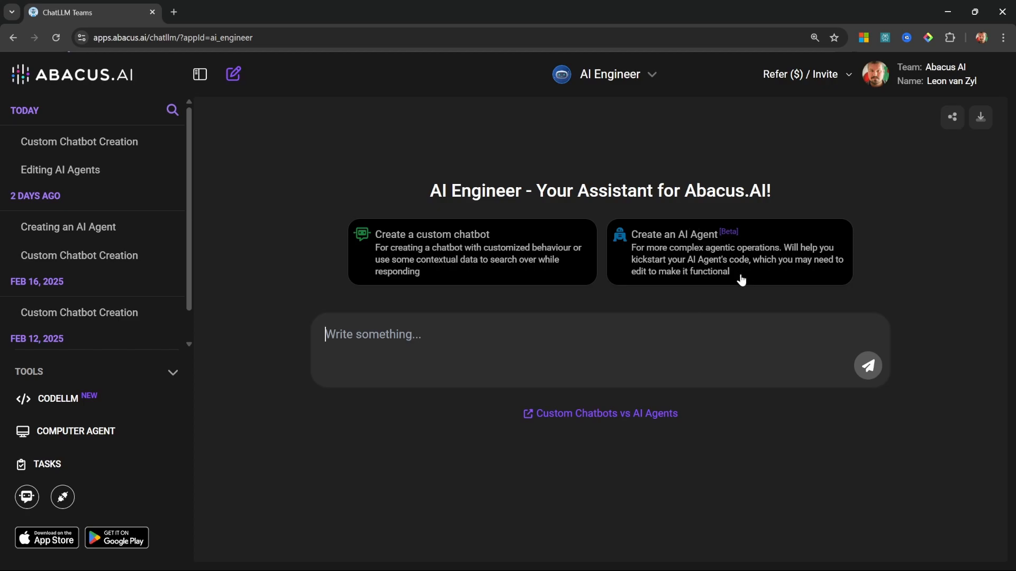
pyautogui.click(716, 252)
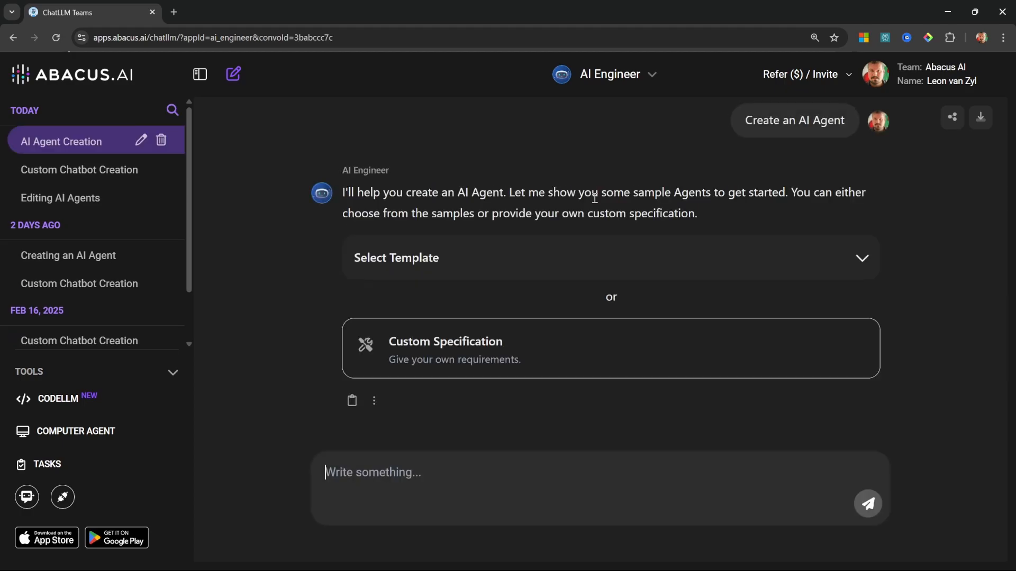
# Step: Look through the sample agent templates offered for the new AI agent, from News Reporter to Portfolio Tracker
pyautogui.click(616, 255)
pyautogui.click(616, 255)
pyautogui.click(615, 255)
pyautogui.click(989, 326)
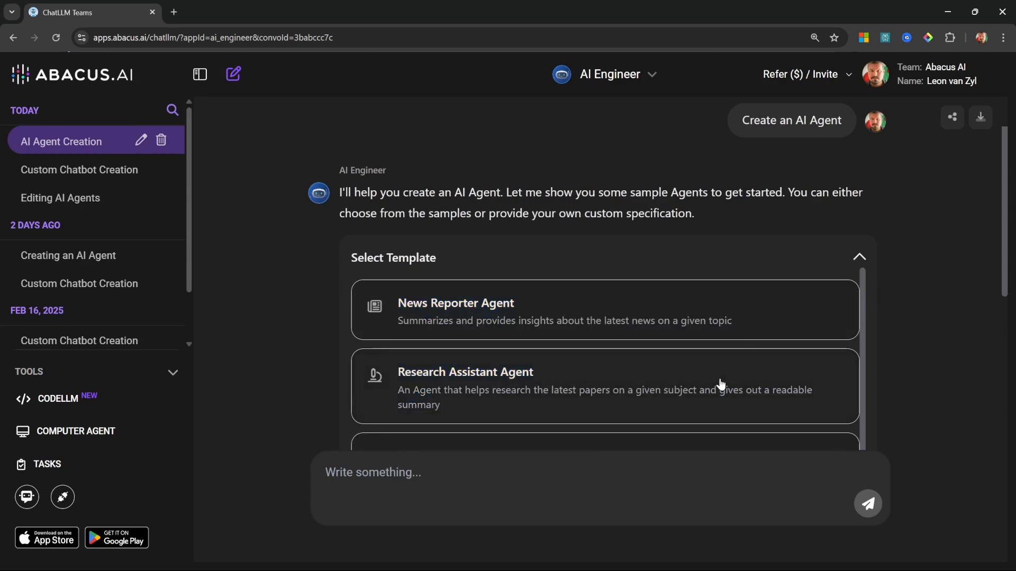
pyautogui.scroll(-2, 658, 390)
pyautogui.scroll(2, 661, 402)
pyautogui.scroll(-1, 509, 303)
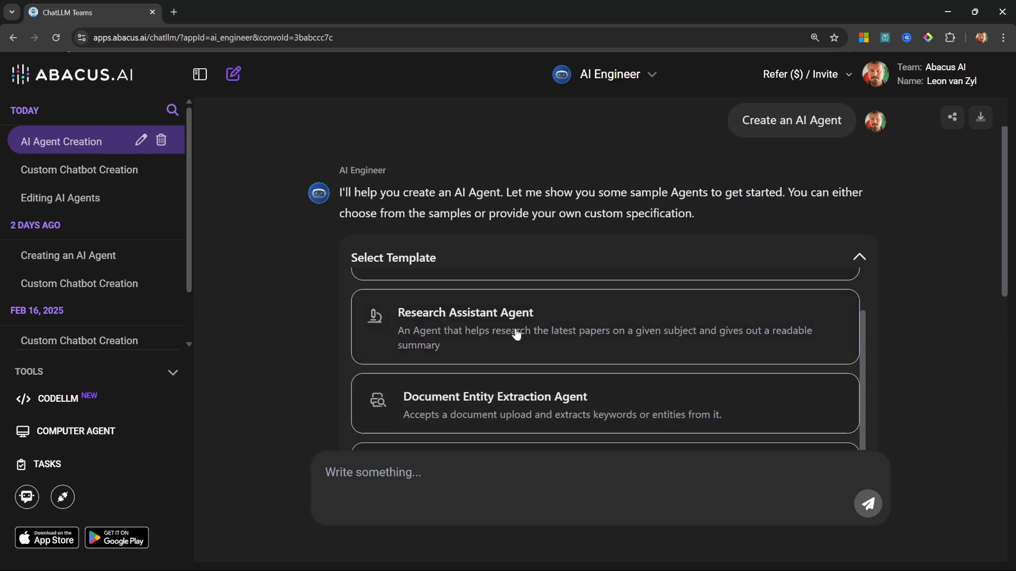
pyautogui.scroll(-1, 517, 334)
pyautogui.scroll(-1, 503, 356)
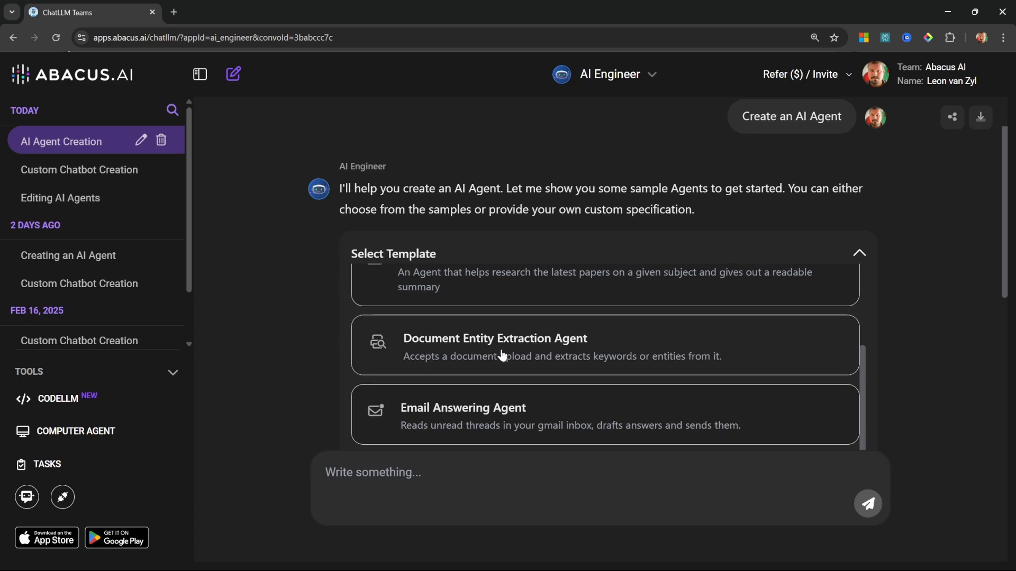
pyautogui.scroll(-1, 503, 356)
pyautogui.scroll(-1, 518, 357)
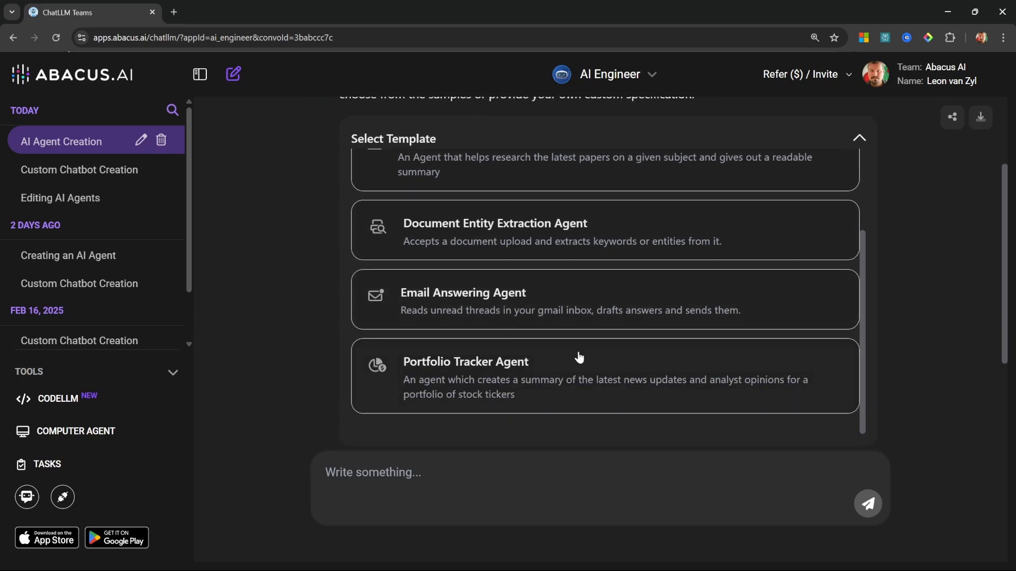
pyautogui.scroll(4, 589, 363)
pyautogui.click(532, 259)
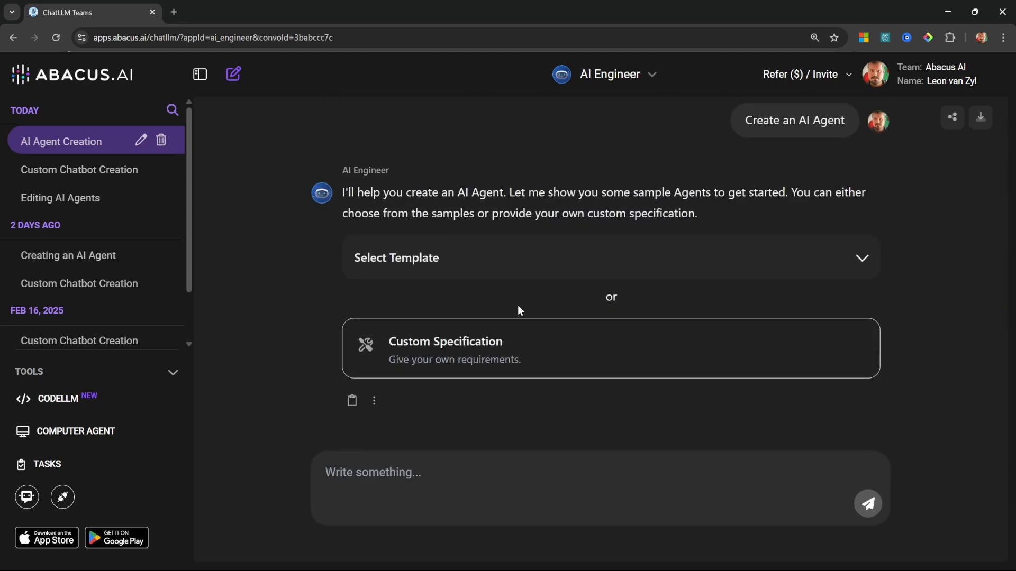
# Step: Examine the custom specification form and compare it with the list of agent templates
pyautogui.click(480, 344)
pyautogui.scroll(-3, 480, 343)
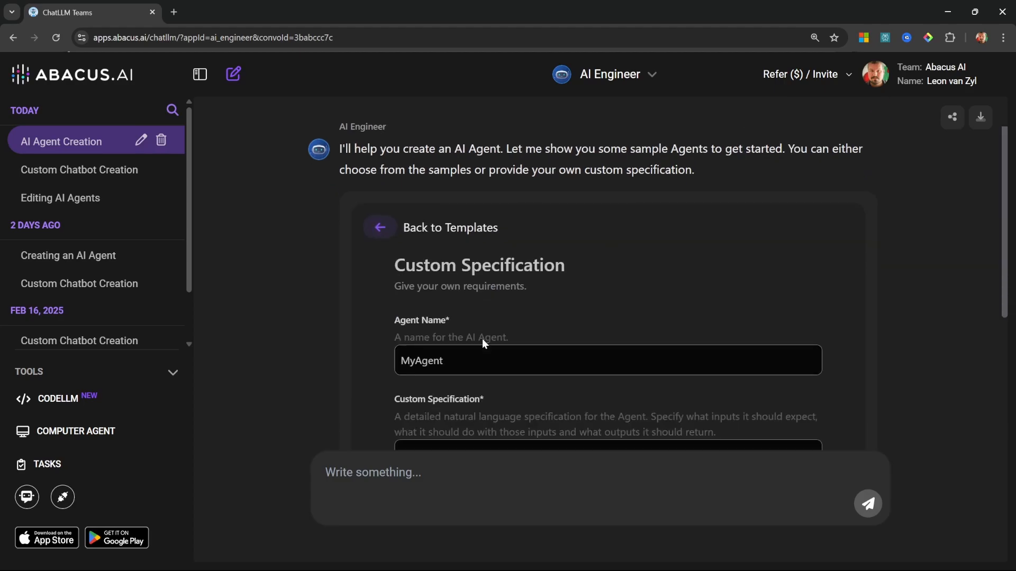
pyautogui.click(453, 227)
pyautogui.click(584, 364)
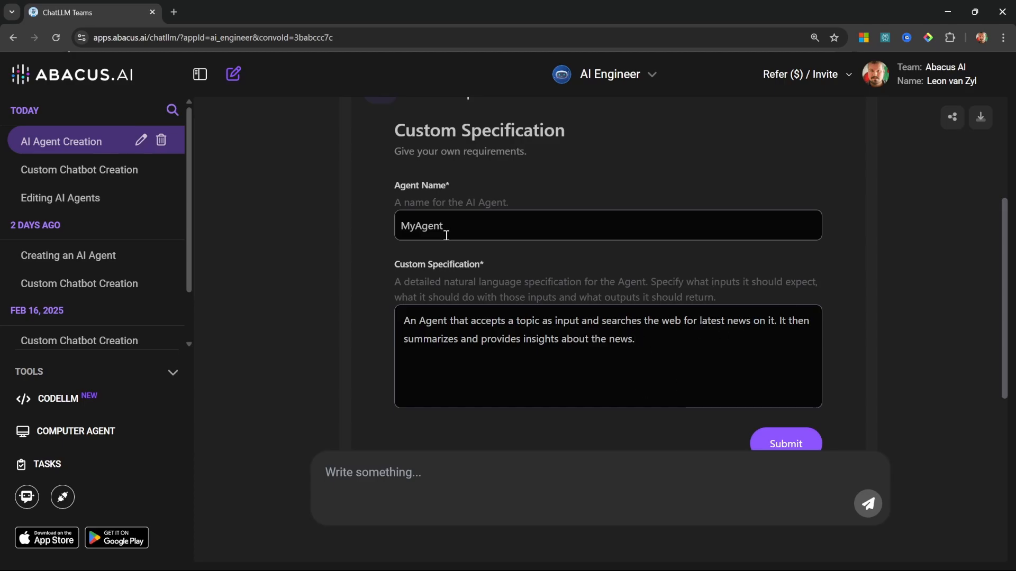
pyautogui.scroll(3, 486, 262)
pyautogui.click(383, 272)
pyautogui.click(474, 340)
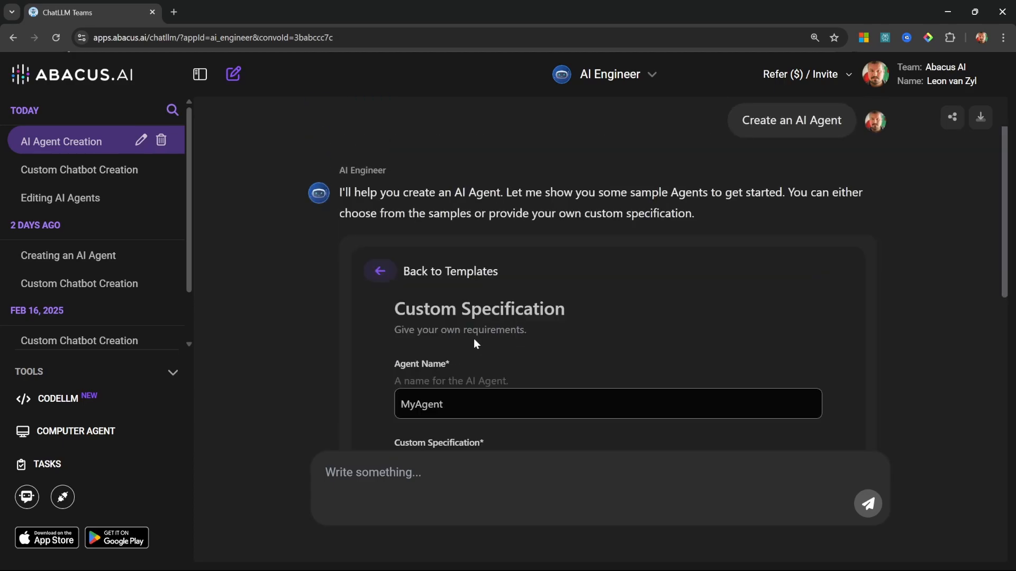
pyautogui.scroll(-2, 488, 310)
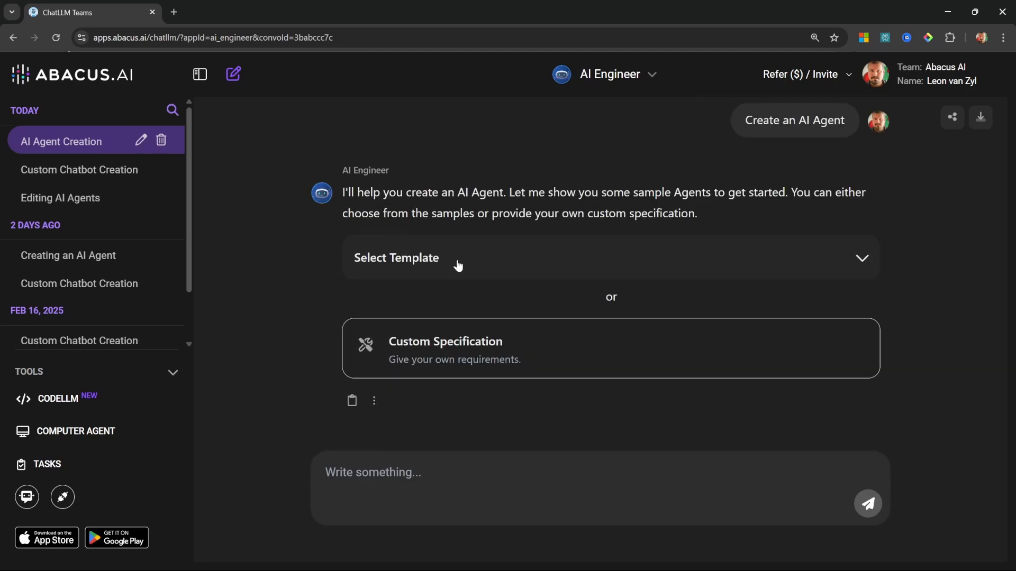
pyautogui.click(455, 262)
pyautogui.scroll(-2, 535, 308)
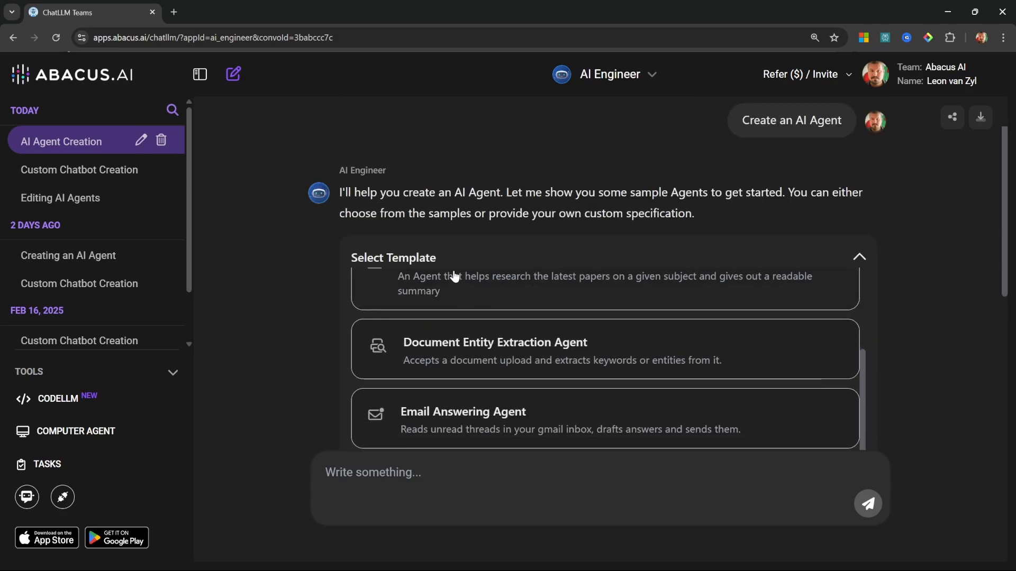
pyautogui.scroll(1, 453, 277)
pyautogui.click(474, 340)
pyautogui.click(439, 282)
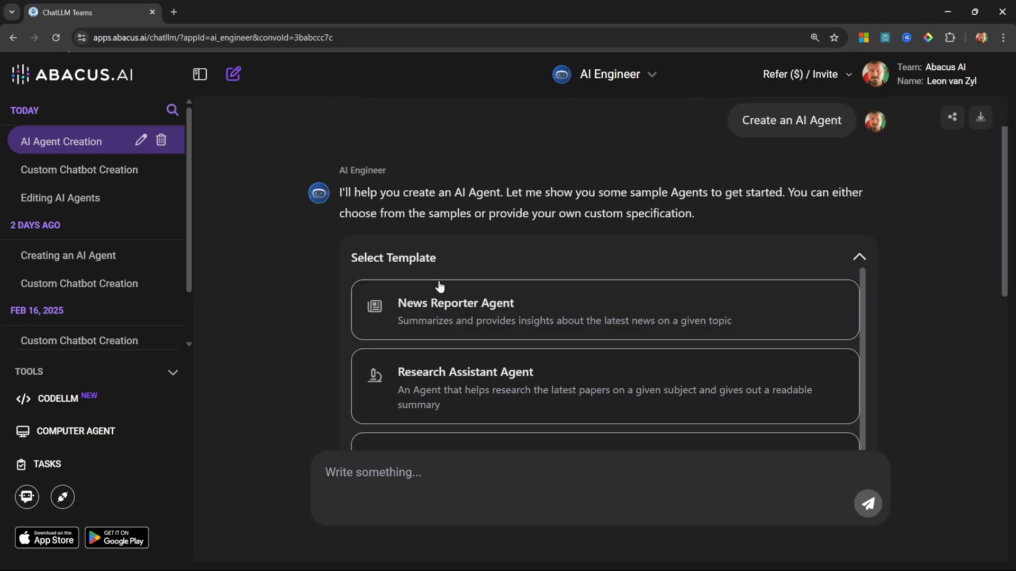
pyautogui.click(425, 257)
# Step: Choose a custom specification for the agent and set the agent name to "AI Research Assistant"
pyautogui.click(441, 352)
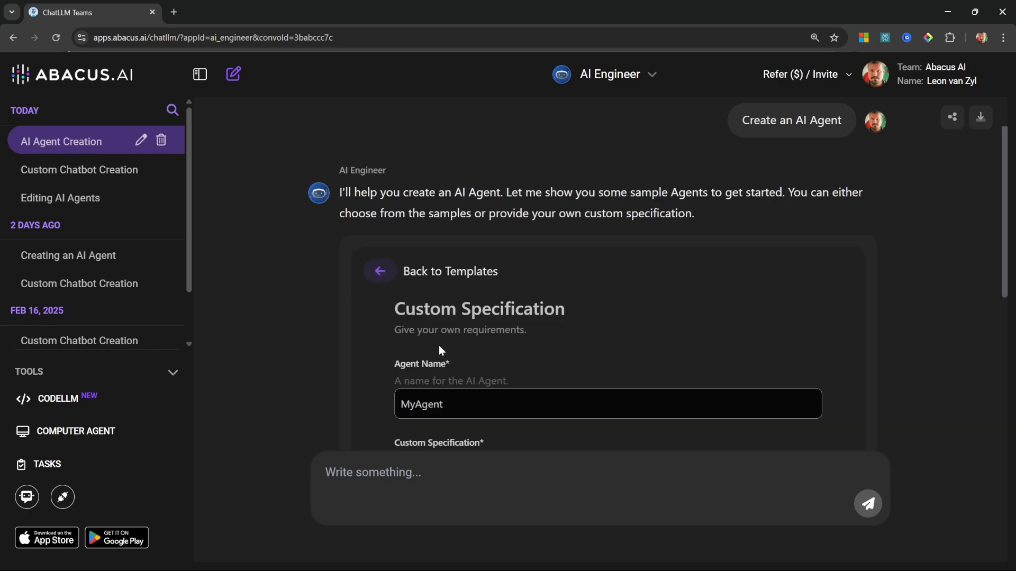
pyautogui.scroll(-2, 439, 345)
pyautogui.moveTo(447, 286); pyautogui.dragTo(361, 281)
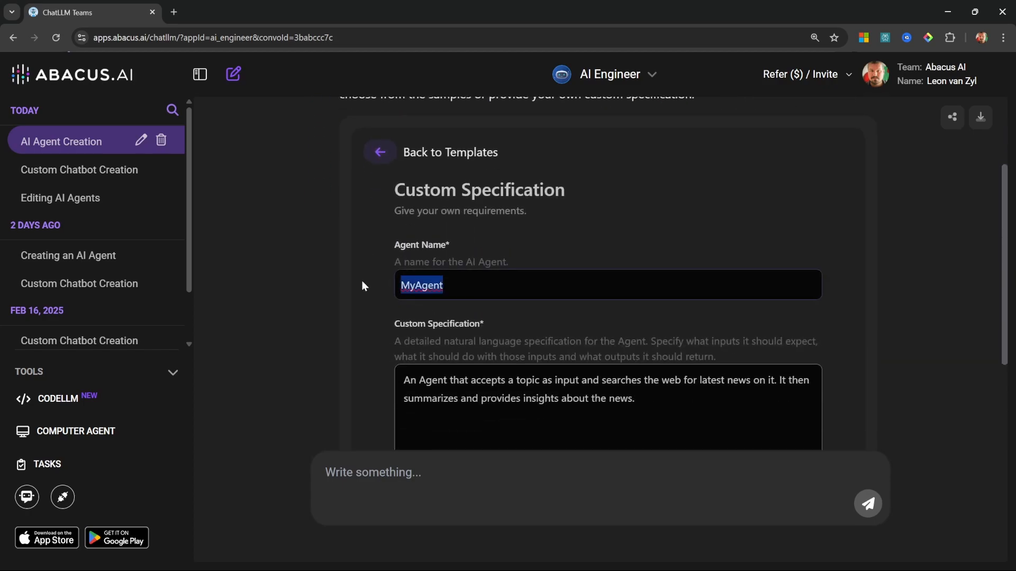
pyautogui.write('AI Research Assistant')
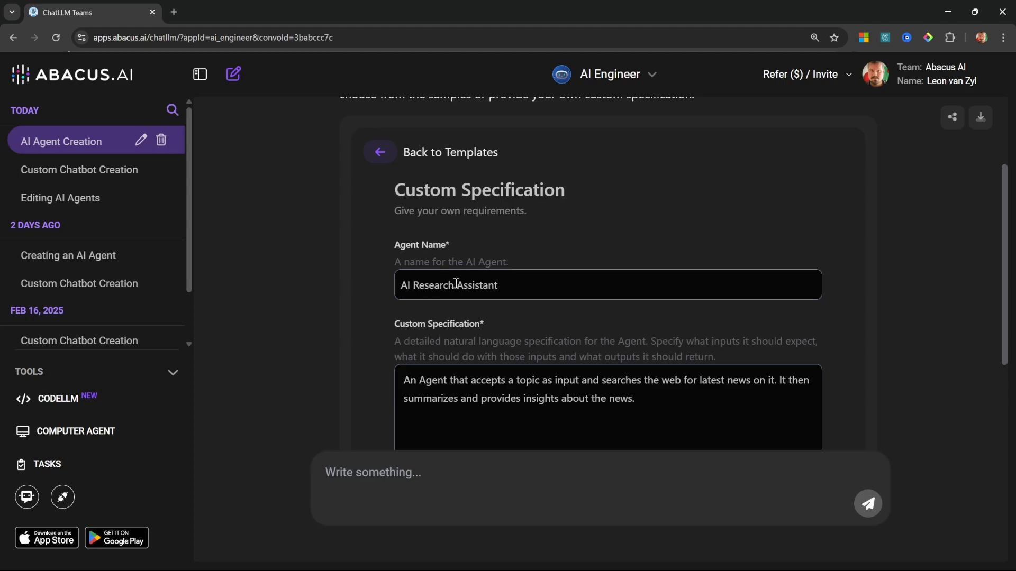
# Step: Review the default specification for a topic-based web news search and summary agent, and submit the form with it
pyautogui.scroll(-2, 638, 308)
pyautogui.click(709, 306)
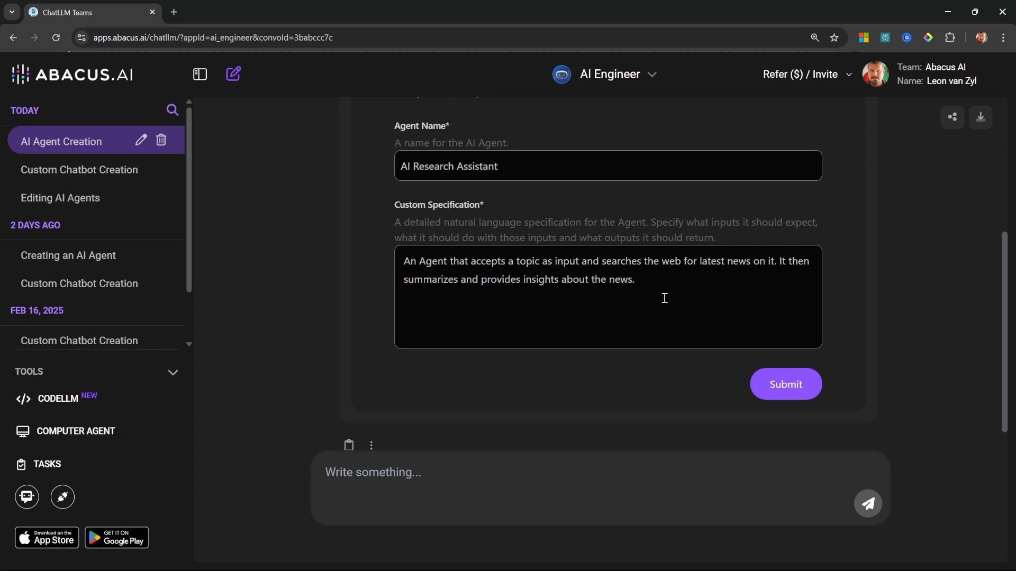
pyautogui.moveTo(661, 263); pyautogui.dragTo(685, 263)
pyautogui.click(685, 281)
pyautogui.click(708, 278)
pyautogui.click(799, 392)
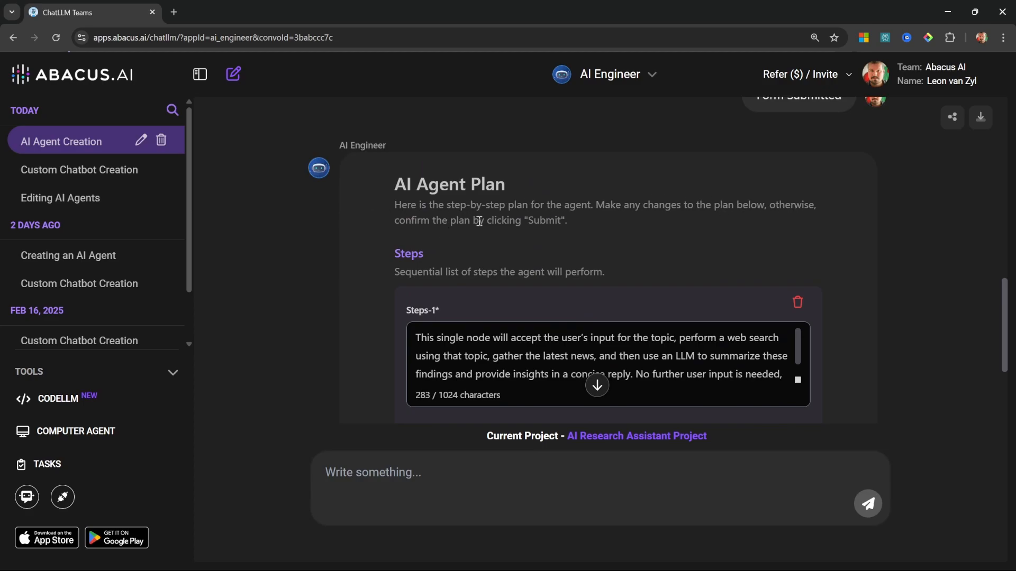
# Step: Remove "No further user input is needed, so the workflow ends after this node." from step 1 of the plan and add a blank second step
pyautogui.scroll(-1, 602, 236)
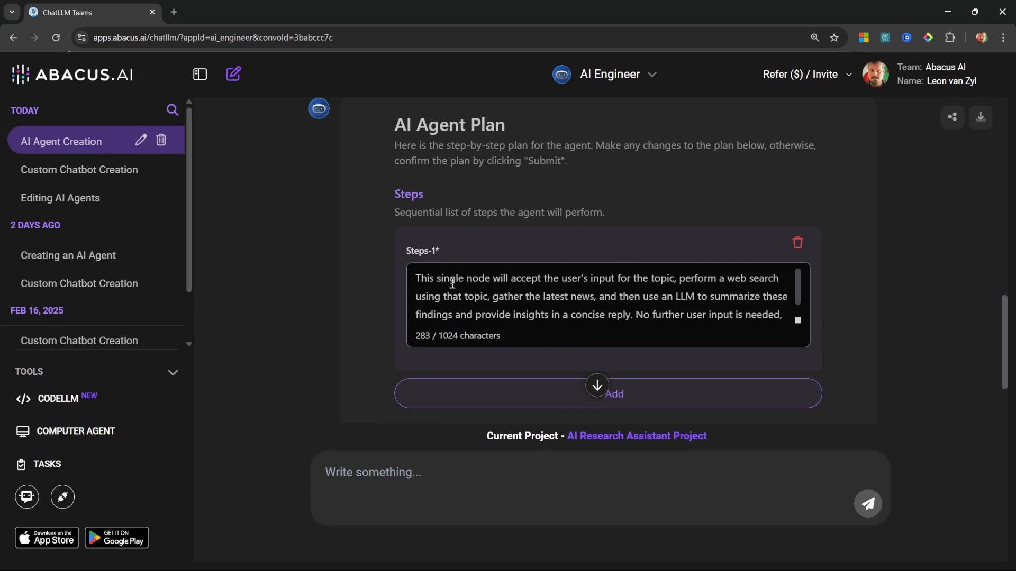
pyautogui.moveTo(541, 281); pyautogui.dragTo(635, 289)
pyautogui.hotkey('ctrl', 'c')
pyautogui.click(612, 321)
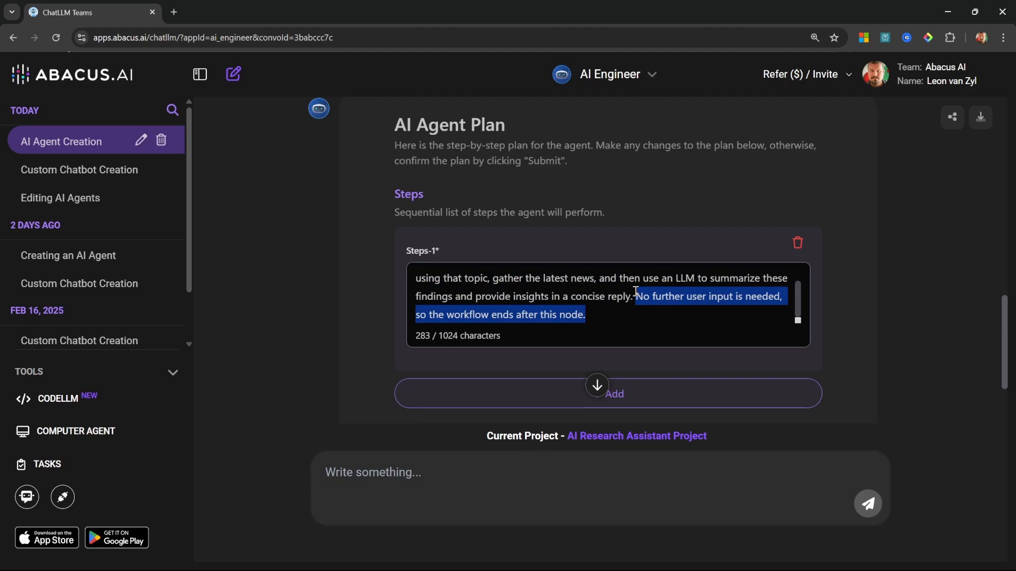
pyautogui.press('BackSpace')
pyautogui.click(643, 403)
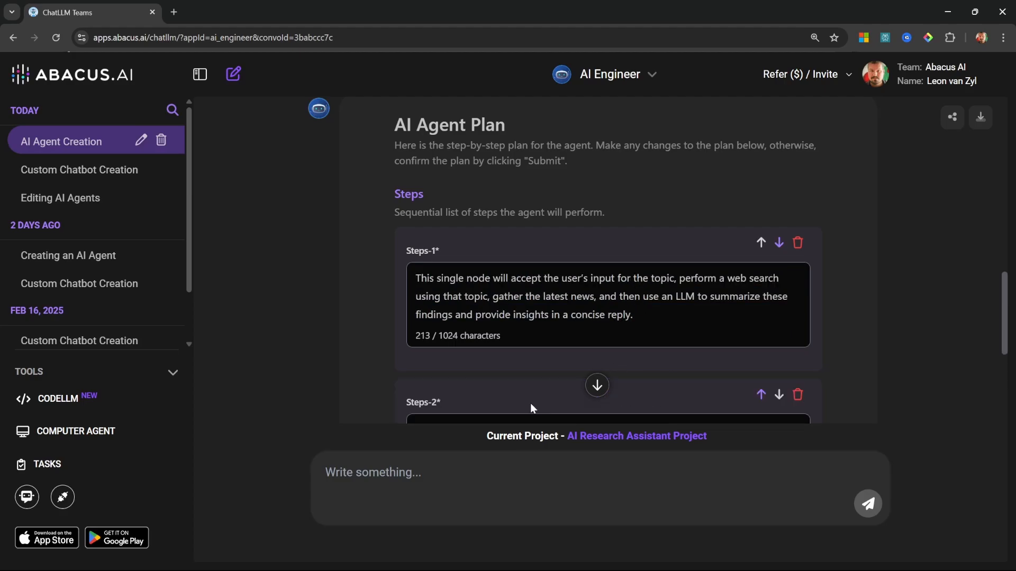
pyautogui.scroll(-3, 530, 404)
pyautogui.click(502, 254)
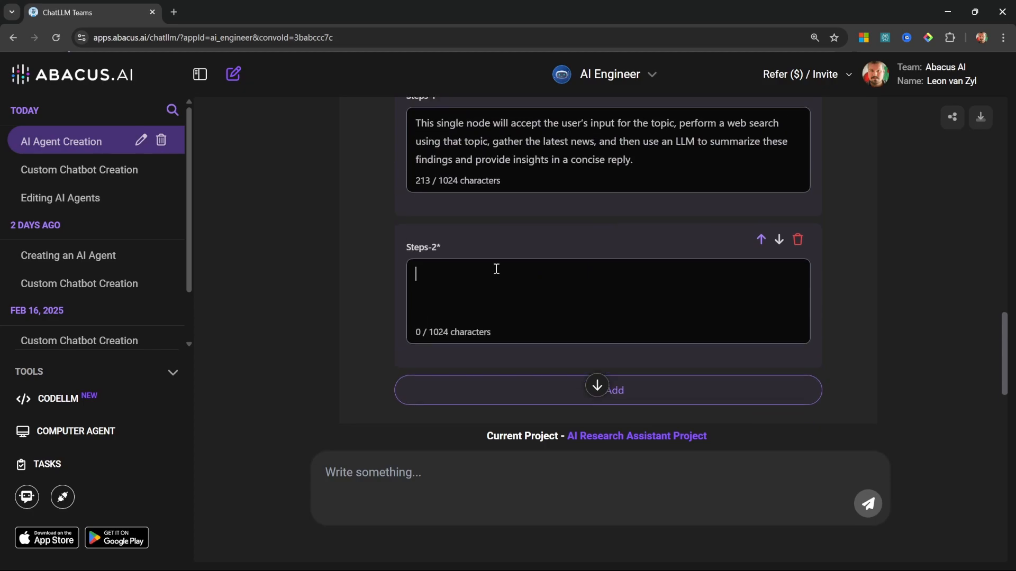
# Step: Delete the blank second step and restore the removed closing sentence in step 1 of the agent plan
pyautogui.scroll(1, 503, 286)
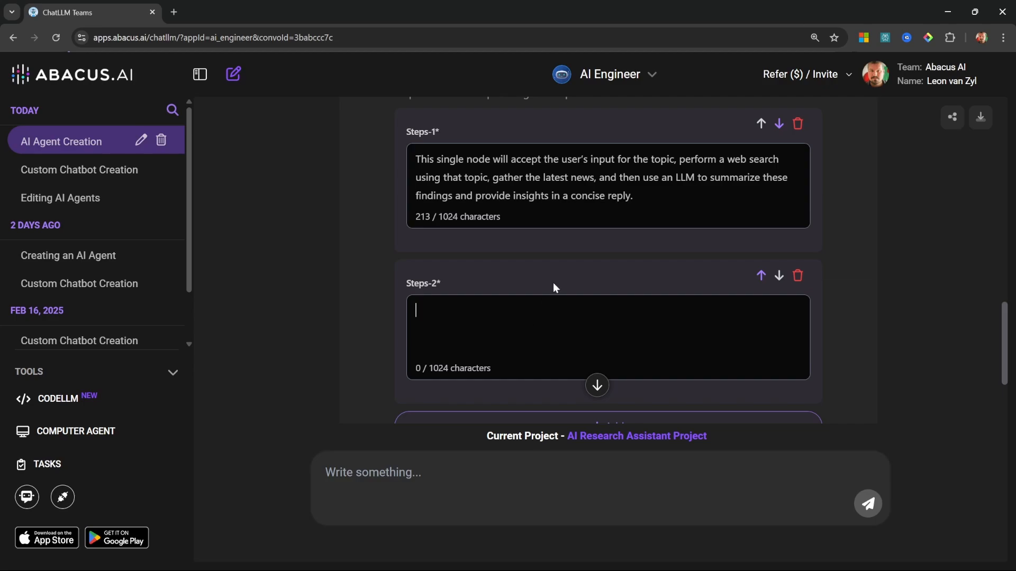
pyautogui.click(797, 276)
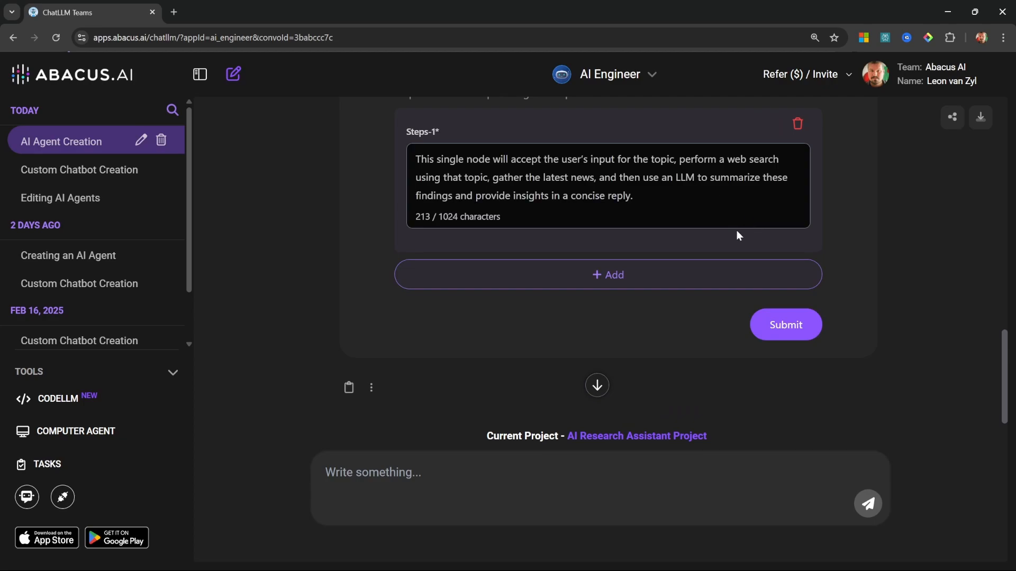
pyautogui.hotkey('ctrl', 'v')
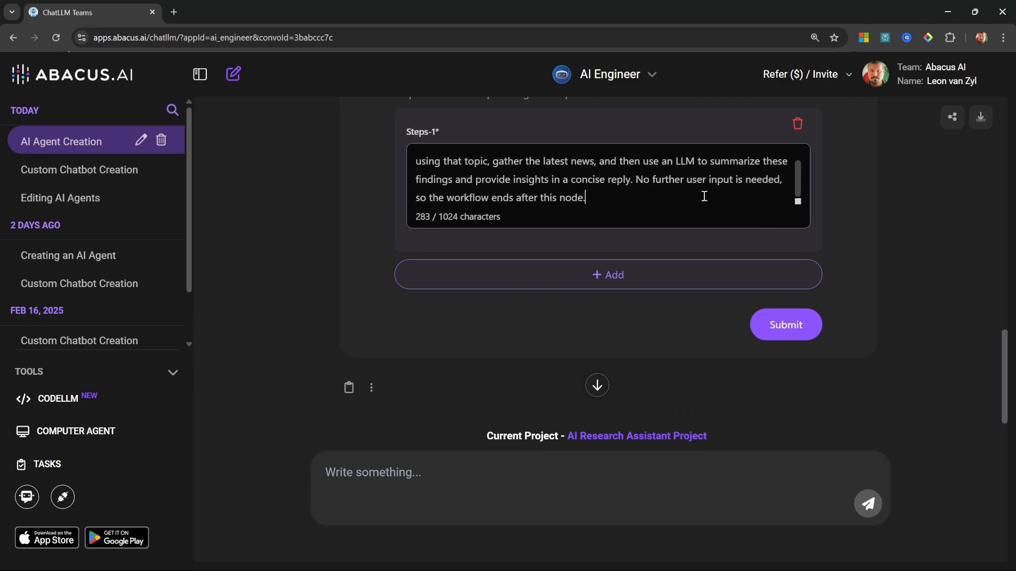
# Step: Submit the AI agent plan and read through the Python code generated to define the agent
pyautogui.click(782, 331)
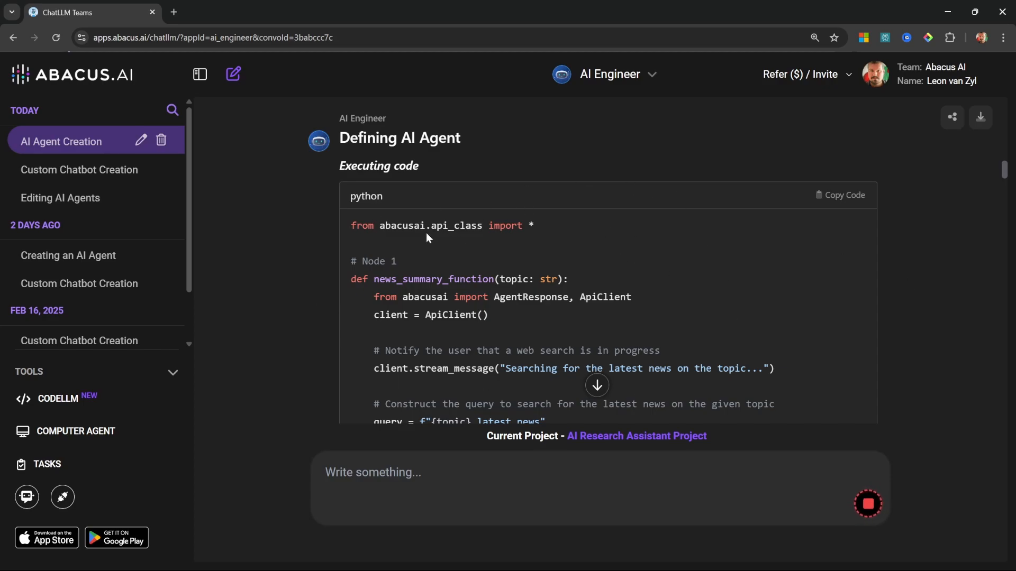
pyautogui.scroll(-6, 557, 271)
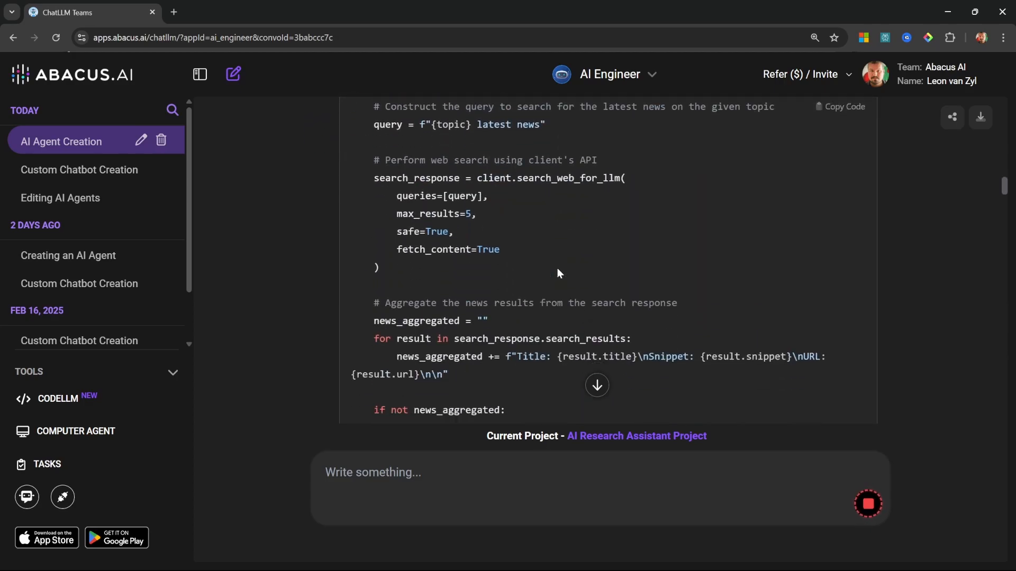
pyautogui.scroll(-8, 561, 266)
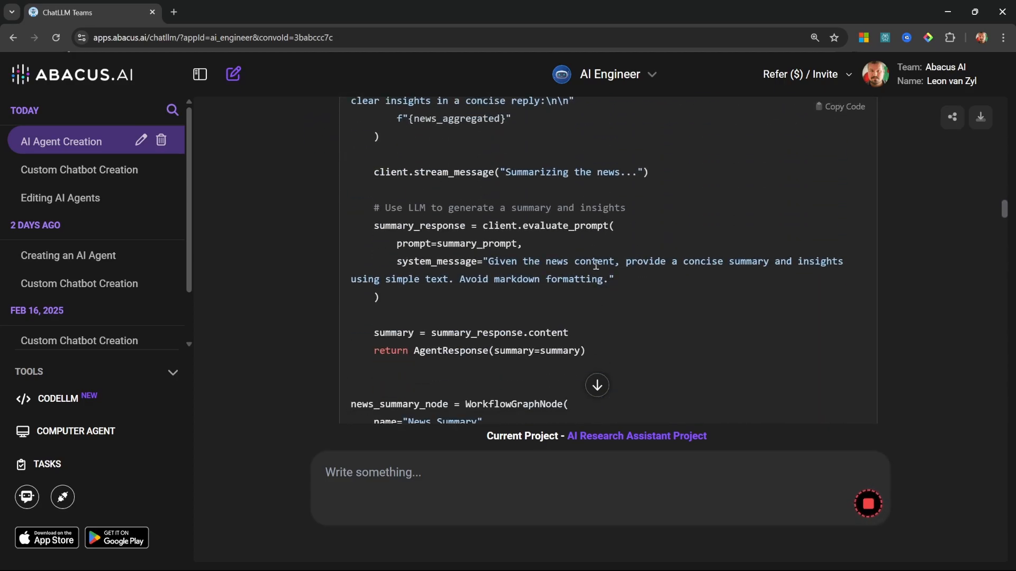
pyautogui.scroll(-5, 601, 263)
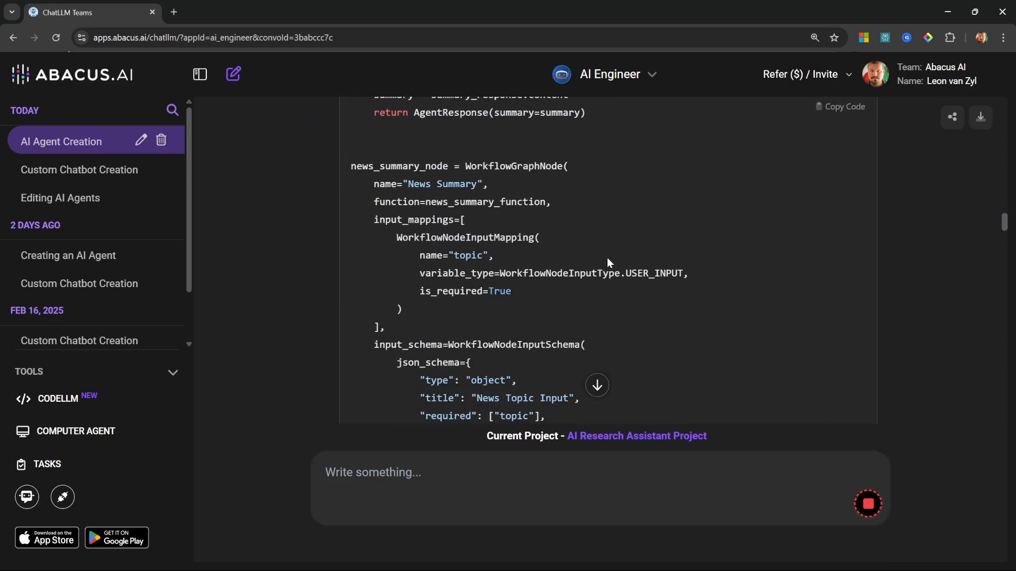
pyautogui.scroll(-6, 608, 258)
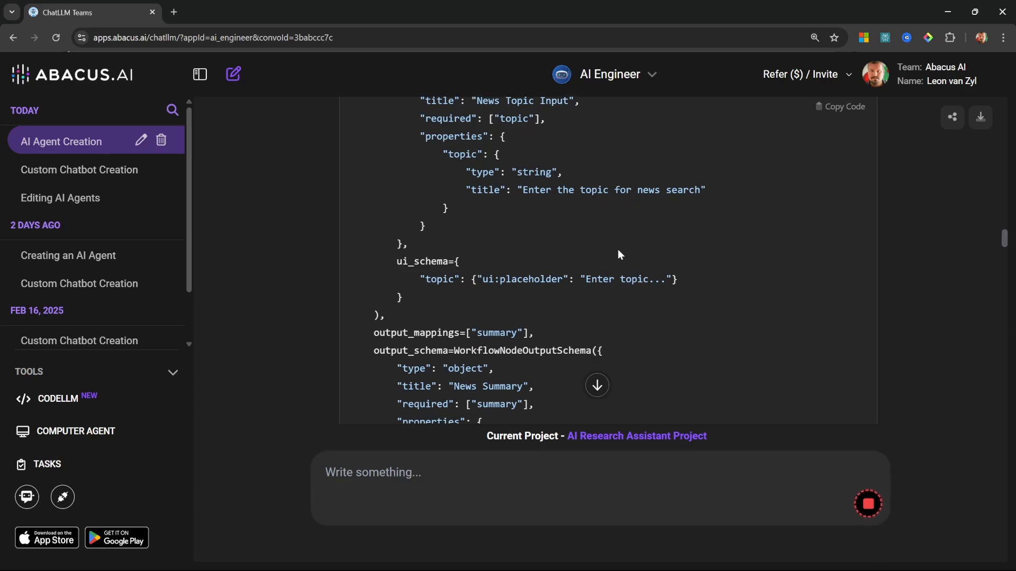
# Step: Open the AI Research Assistant App from the custom bots and submit the news topic "QwQ 32b vs DeepSeek R1"
pyautogui.scroll(-10, 619, 253)
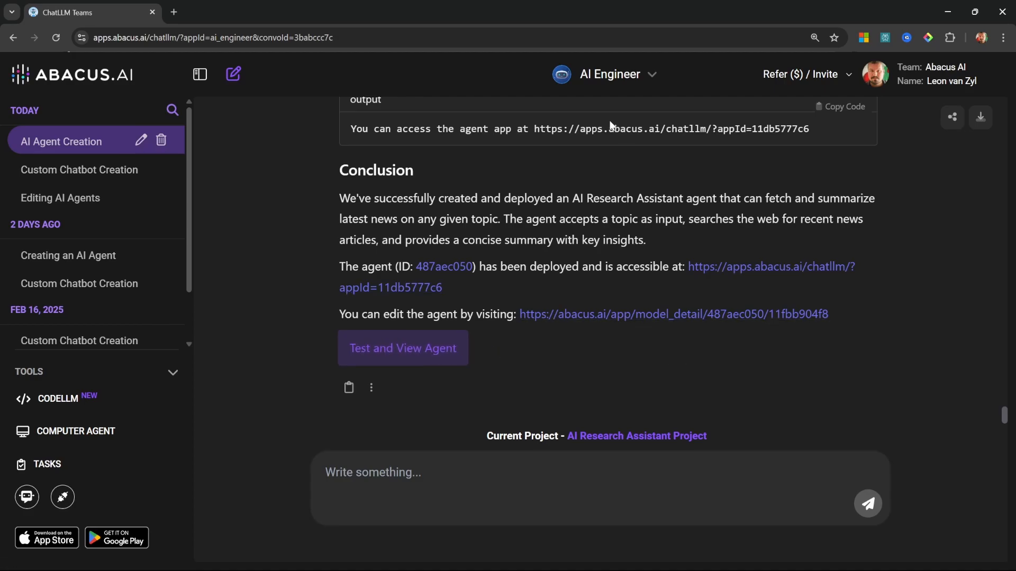
pyautogui.click(651, 76)
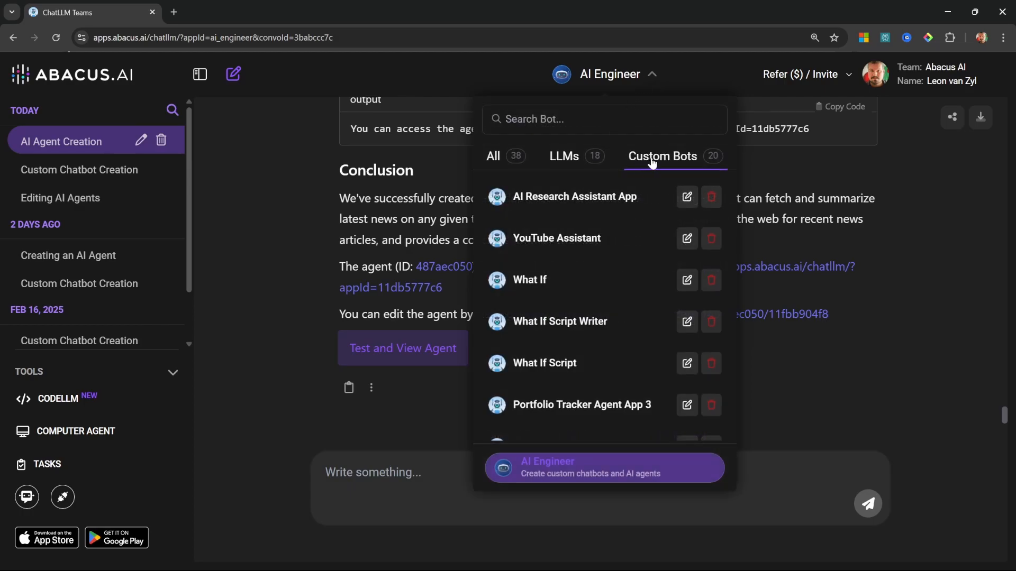
pyautogui.click(602, 197)
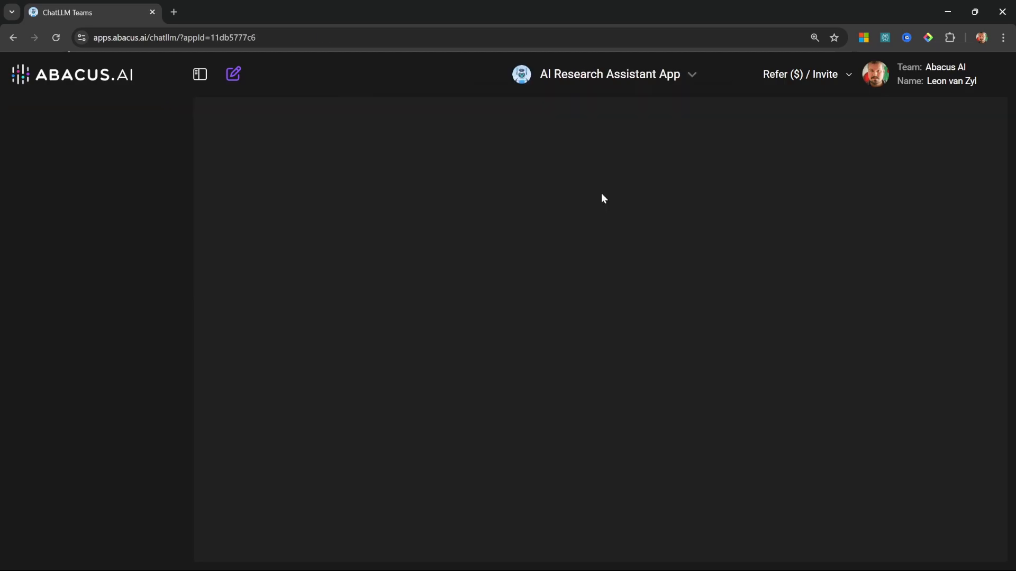
pyautogui.click(581, 241)
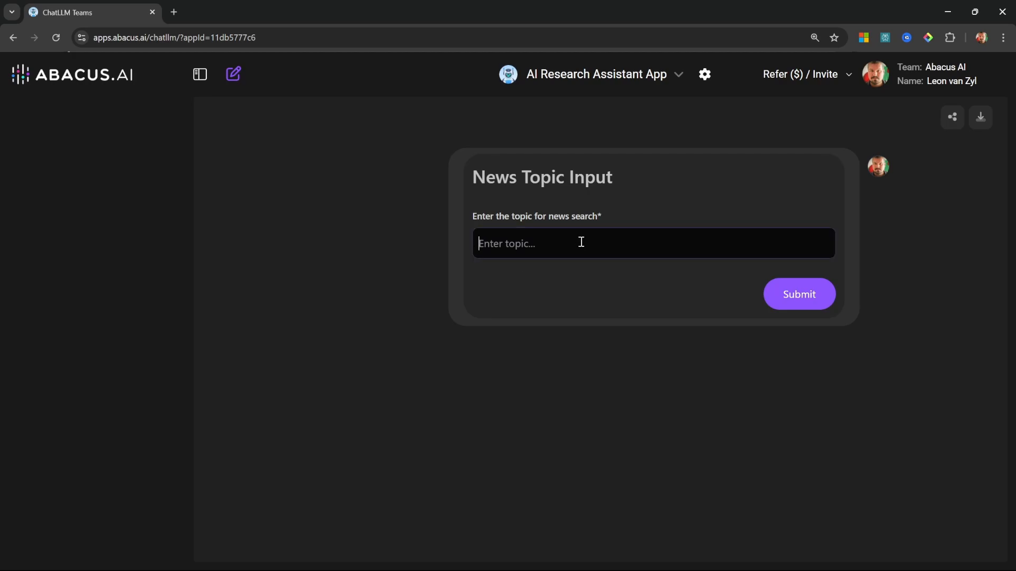
pyautogui.write('How does QwQ 32b compare to DeepSeek R1?')
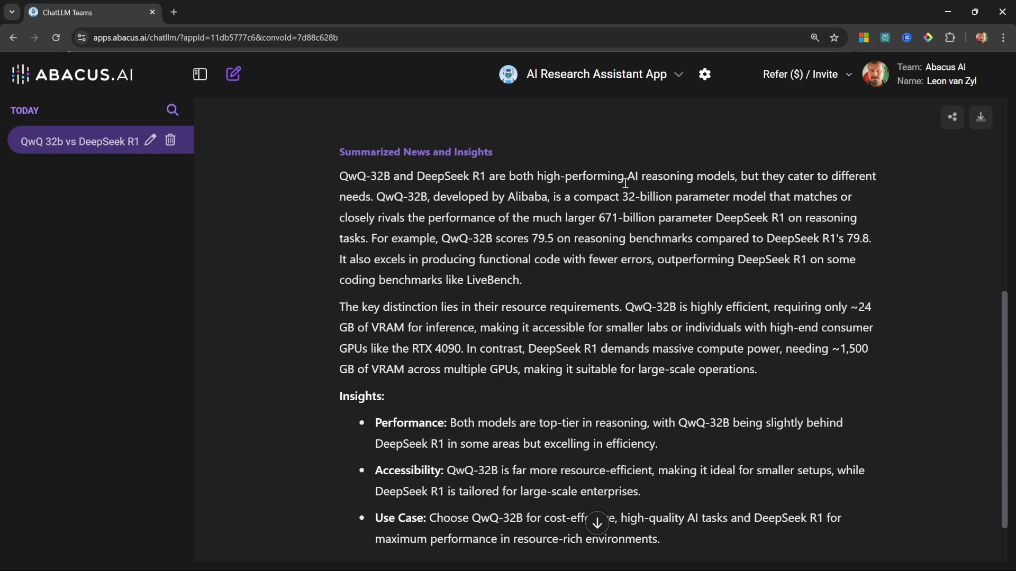
# Step: Read through the generated news summary and insights comparing QwQ-32B with DeepSeek R1, highlighting key passages in its first paragraph
pyautogui.moveTo(626, 180); pyautogui.dragTo(739, 181)
pyautogui.click(740, 182)
pyautogui.moveTo(375, 196); pyautogui.dragTo(549, 206)
pyautogui.click(555, 212)
pyautogui.moveTo(677, 197); pyautogui.dragTo(794, 226)
pyautogui.click(732, 396)
pyautogui.scroll(-1, 731, 396)
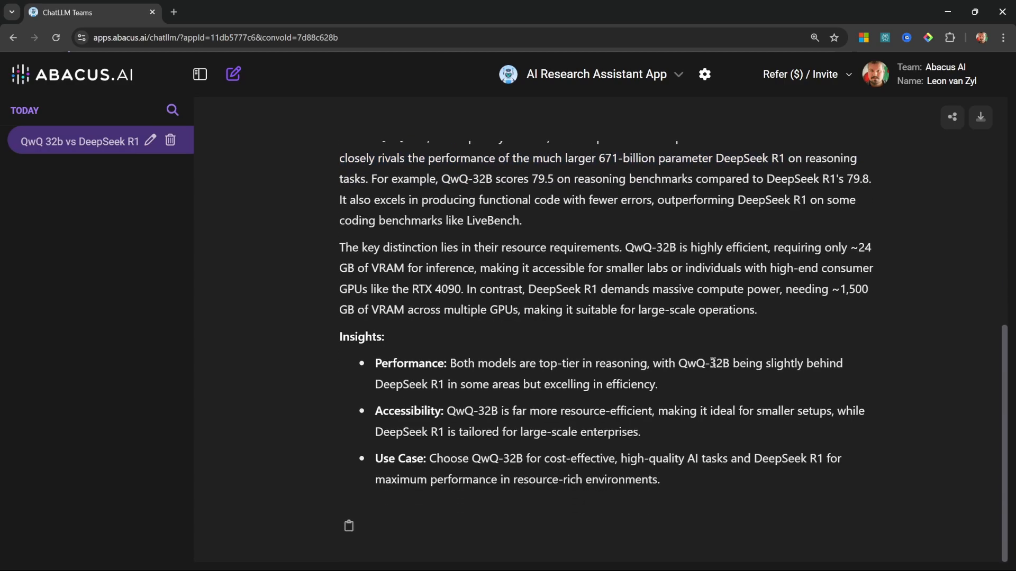